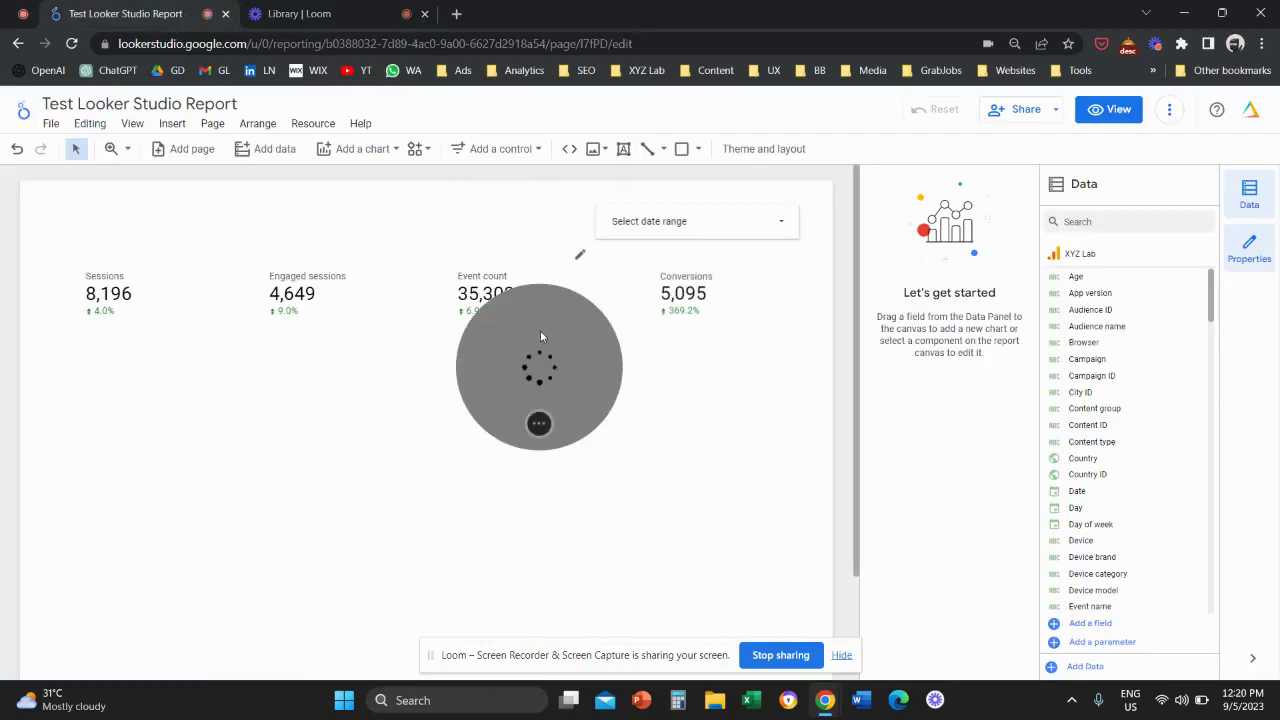
Step: Review the setup of the Sessions, Engaged sessions, Event count and Conversions scorecards
drag(540, 337, 651, 390)
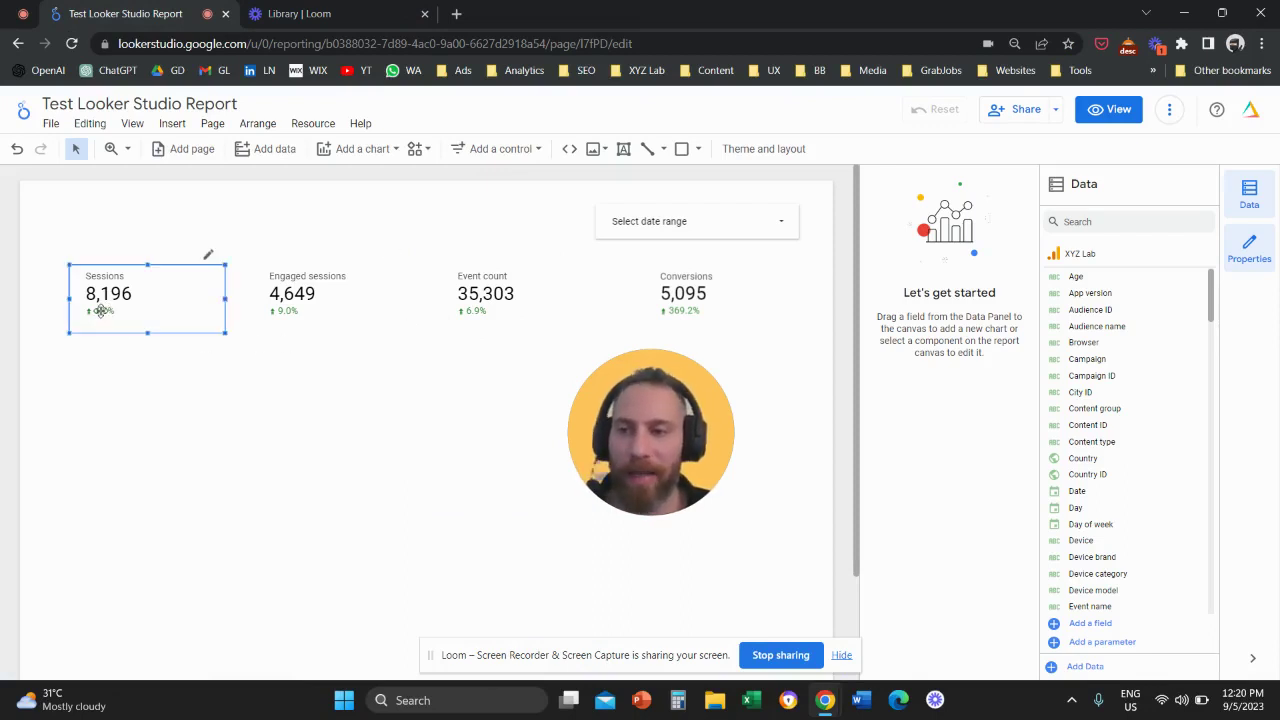
click(281, 308)
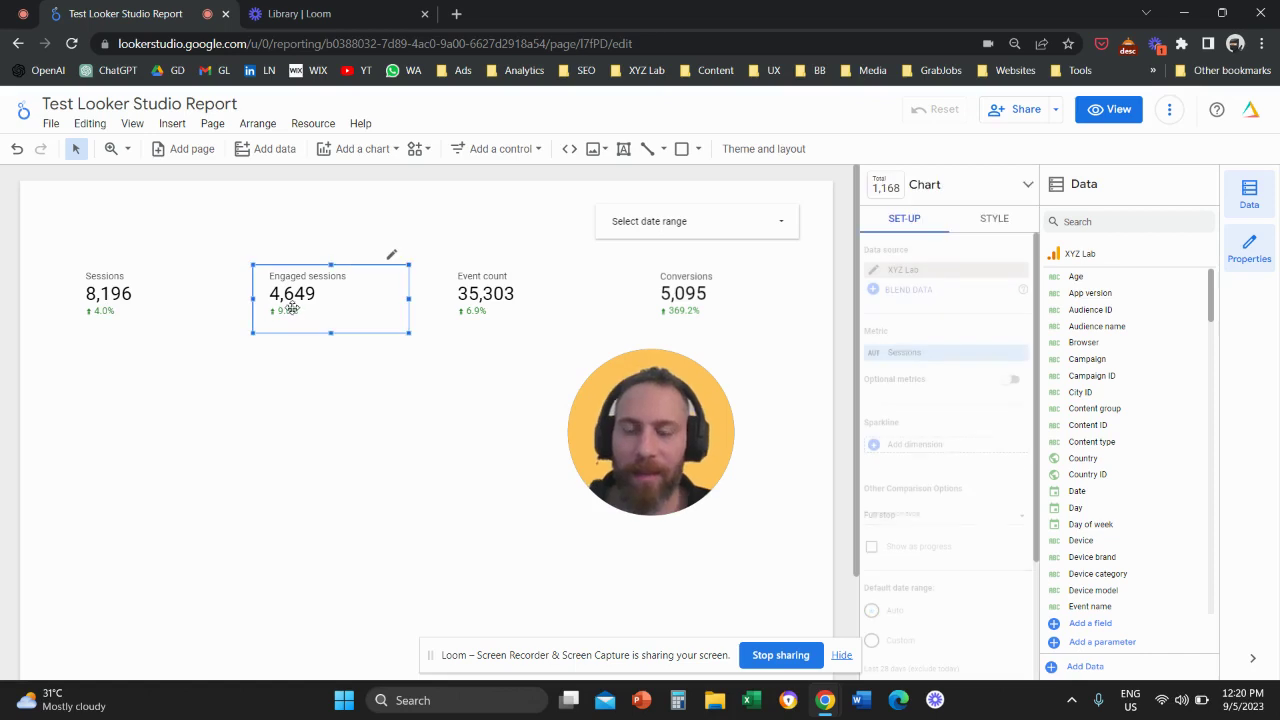
click(507, 295)
click(703, 300)
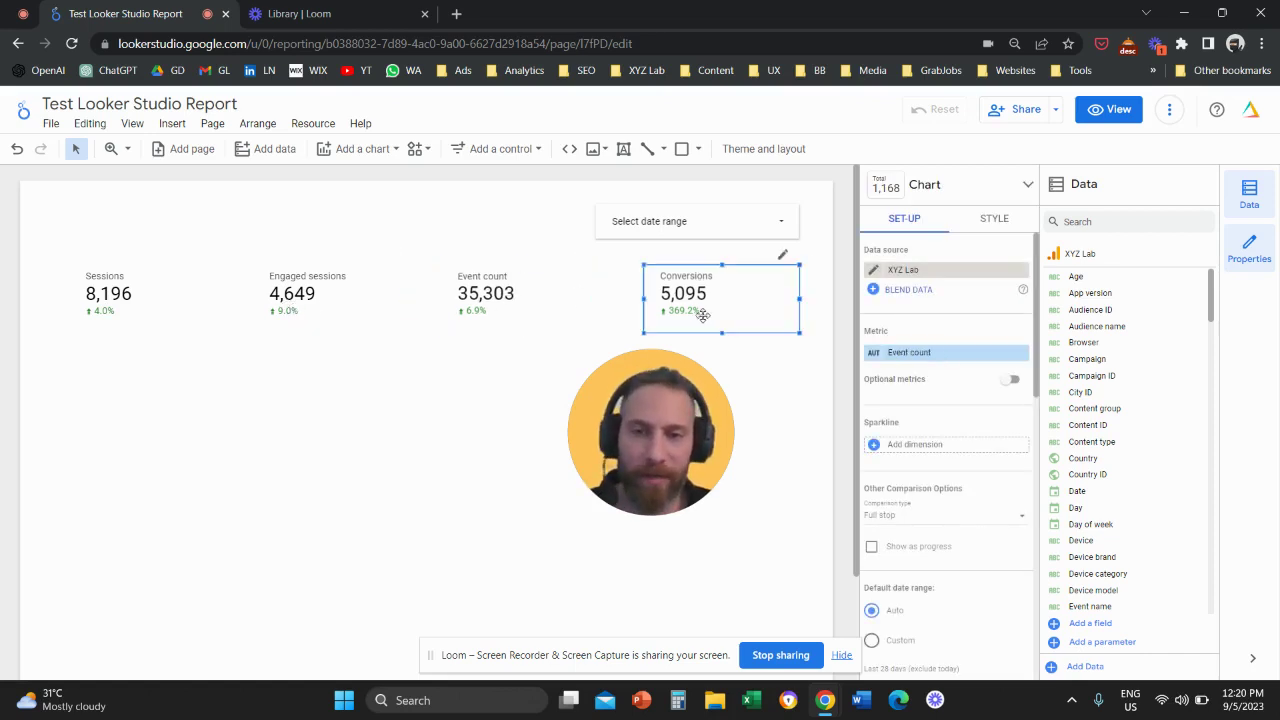
click(114, 313)
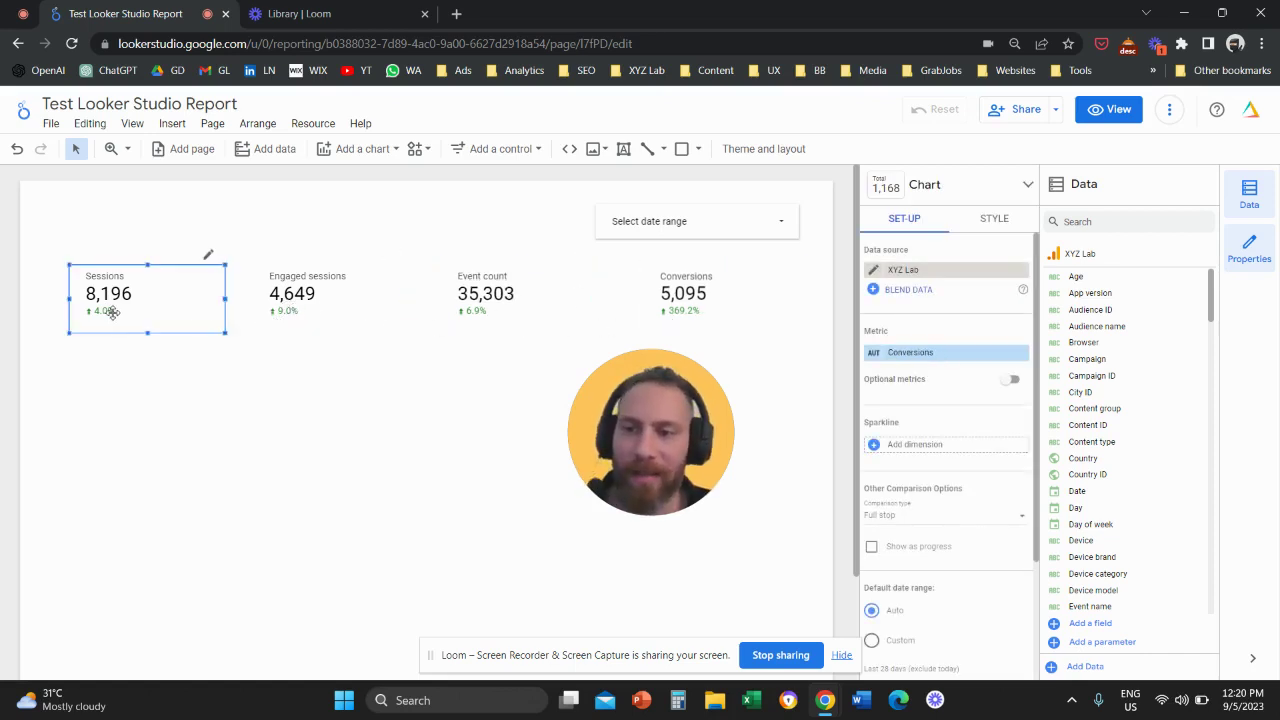
click(303, 311)
click(490, 297)
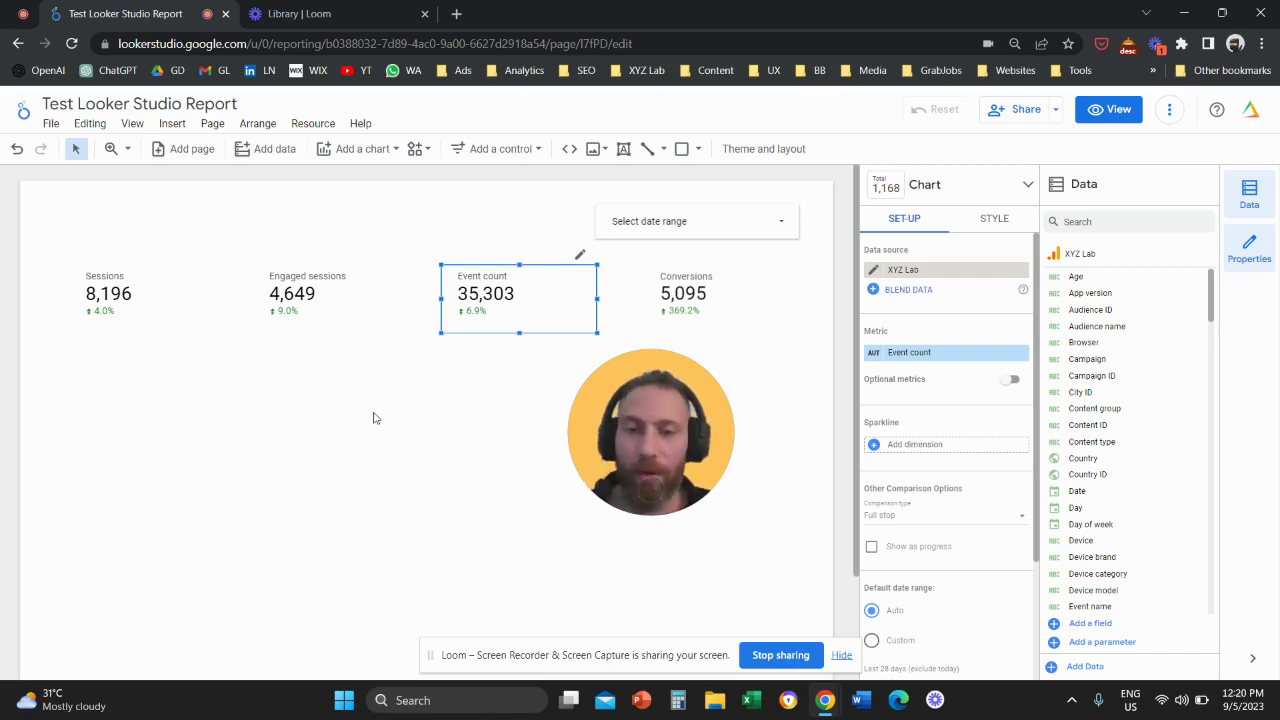
Step: Insert a Views scorecard showing 9,082 below Sessions and align it
click(345, 401)
drag(48, 288, 340, 378)
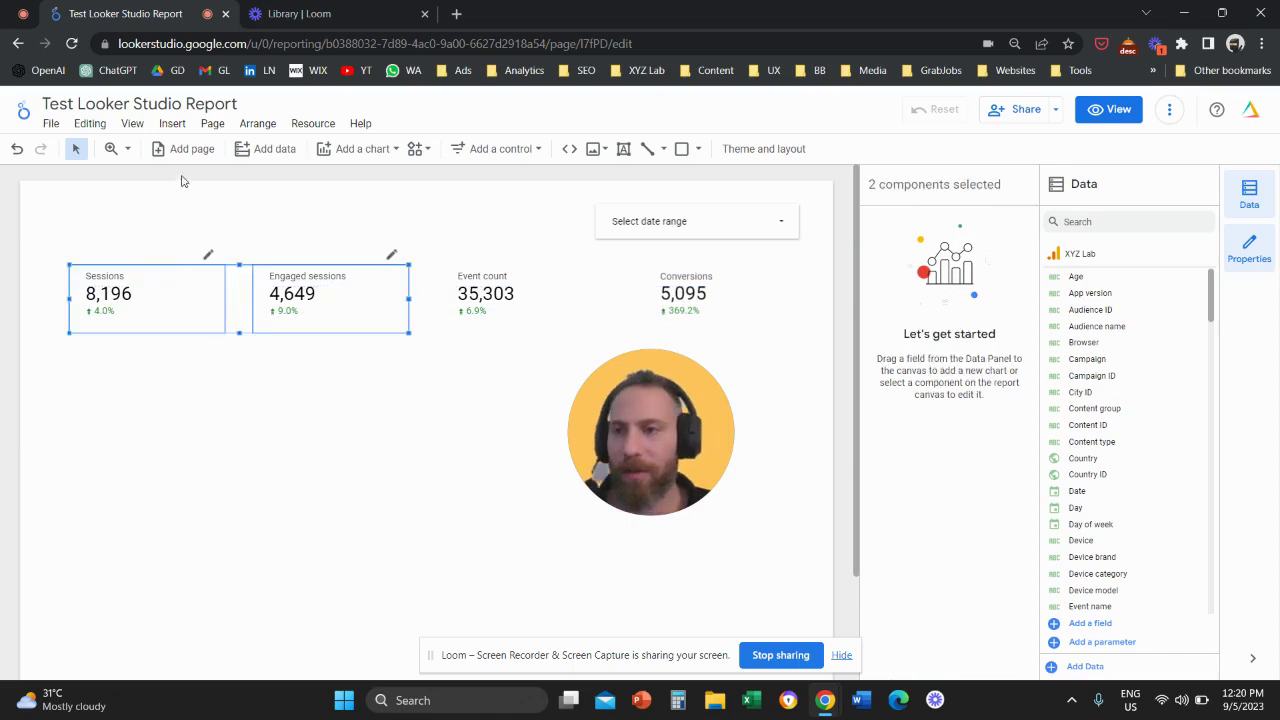
click(180, 127)
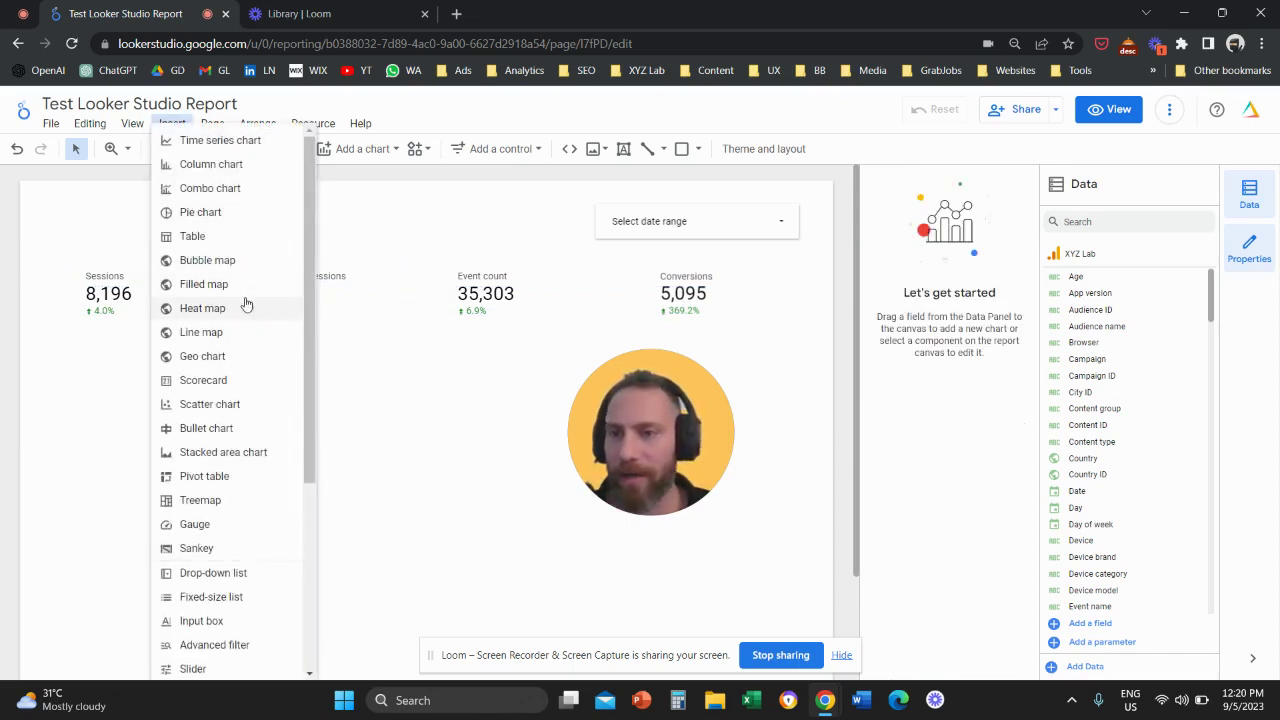
click(245, 378)
click(63, 387)
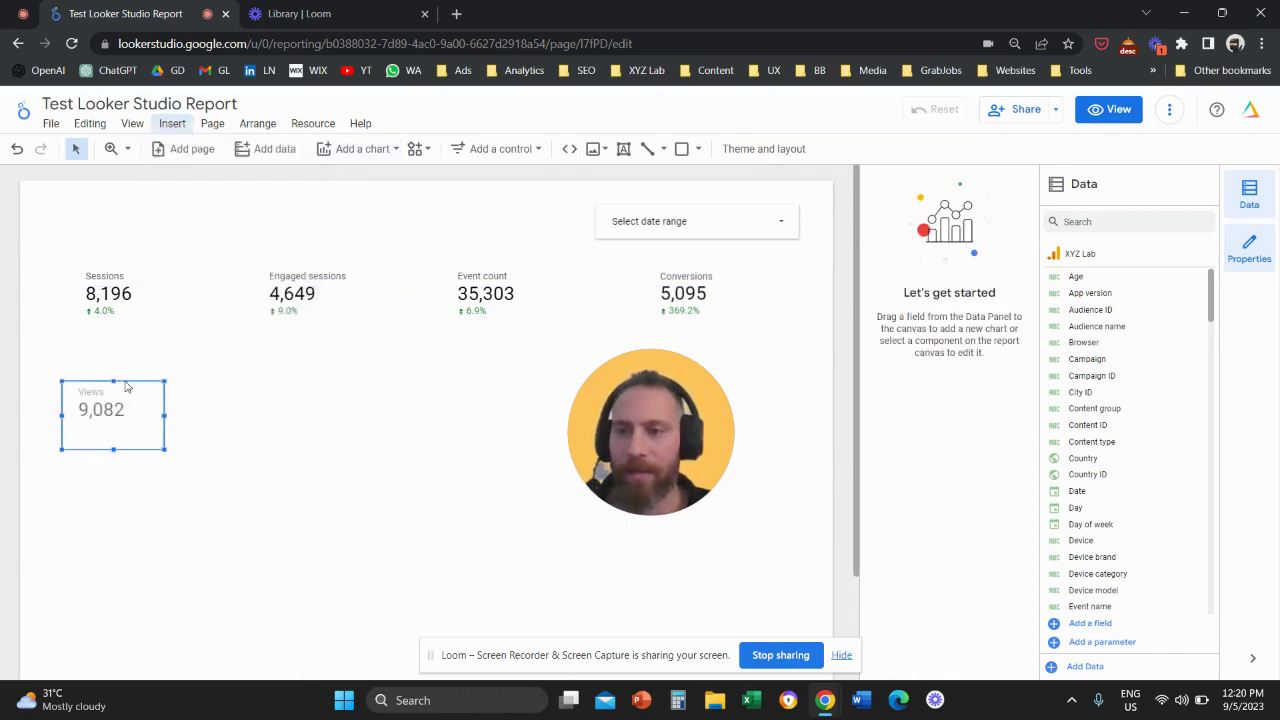
drag(126, 394, 129, 389)
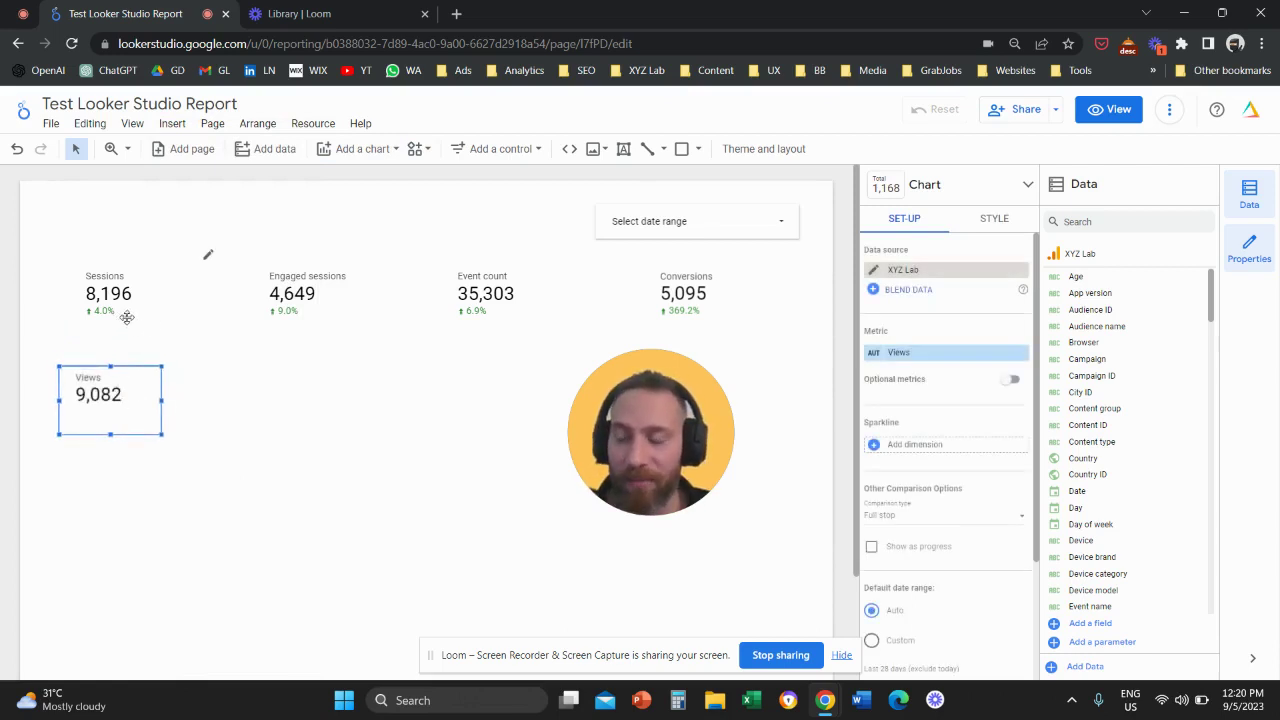
drag(127, 386, 131, 386)
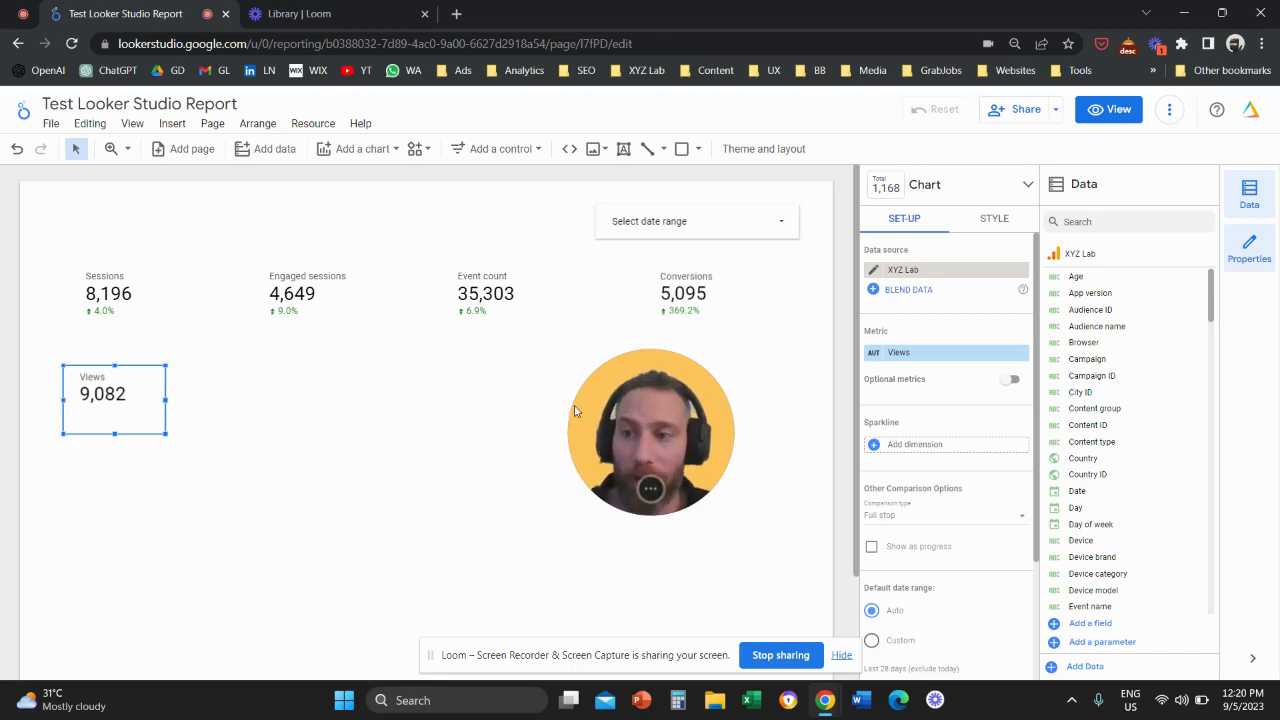
drag(617, 410, 690, 412)
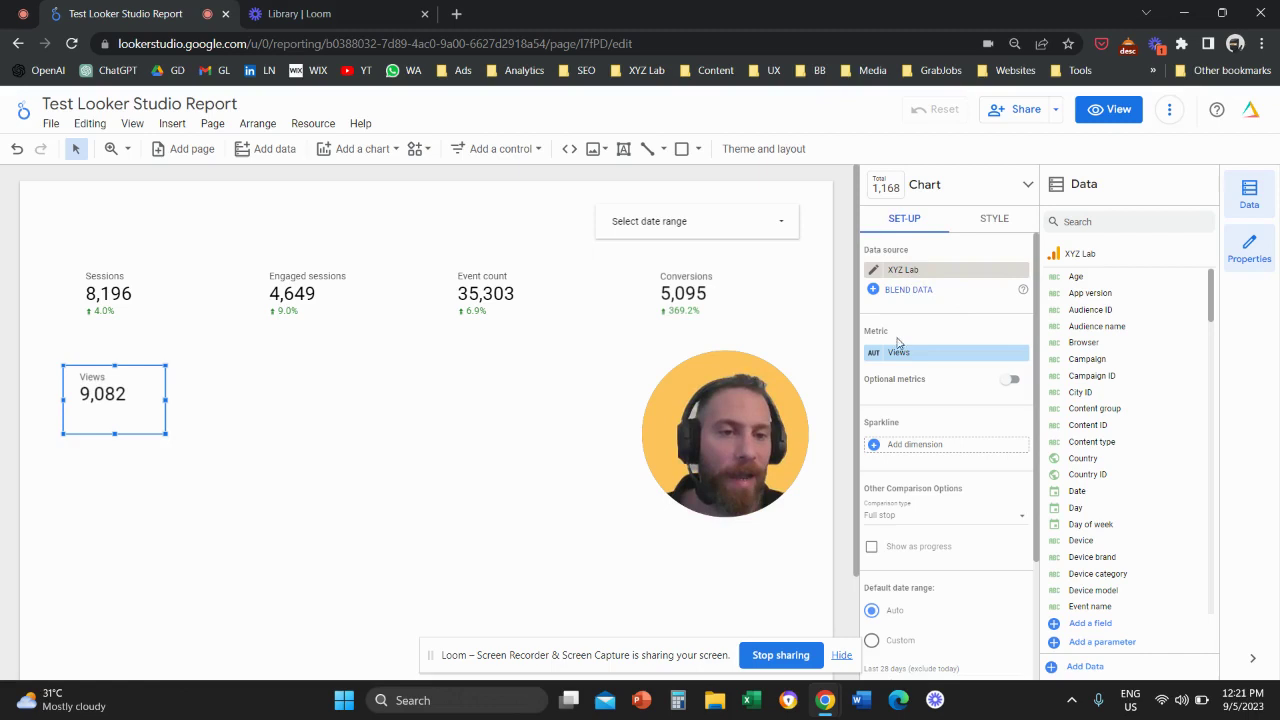
Step: Set the Views scorecard's comparison date range to Previous period, showing -2.2%
scroll(950, 387, down, 1)
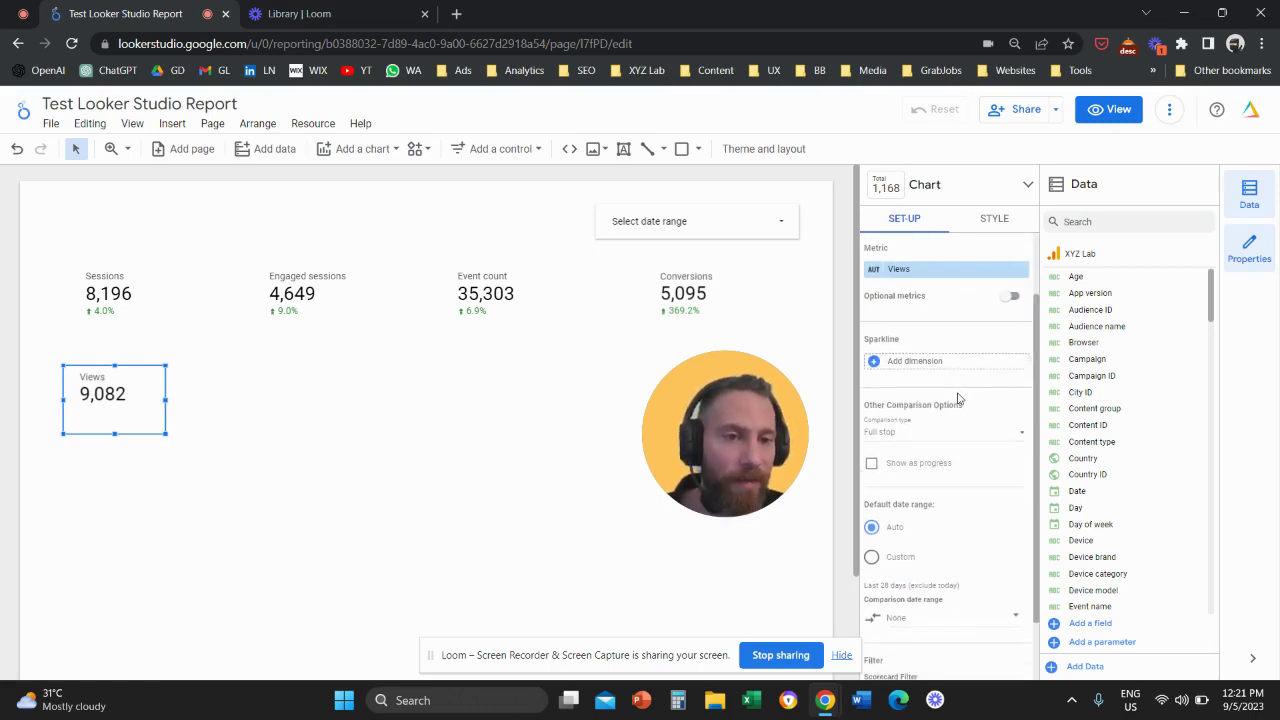
scroll(957, 398, down, 1)
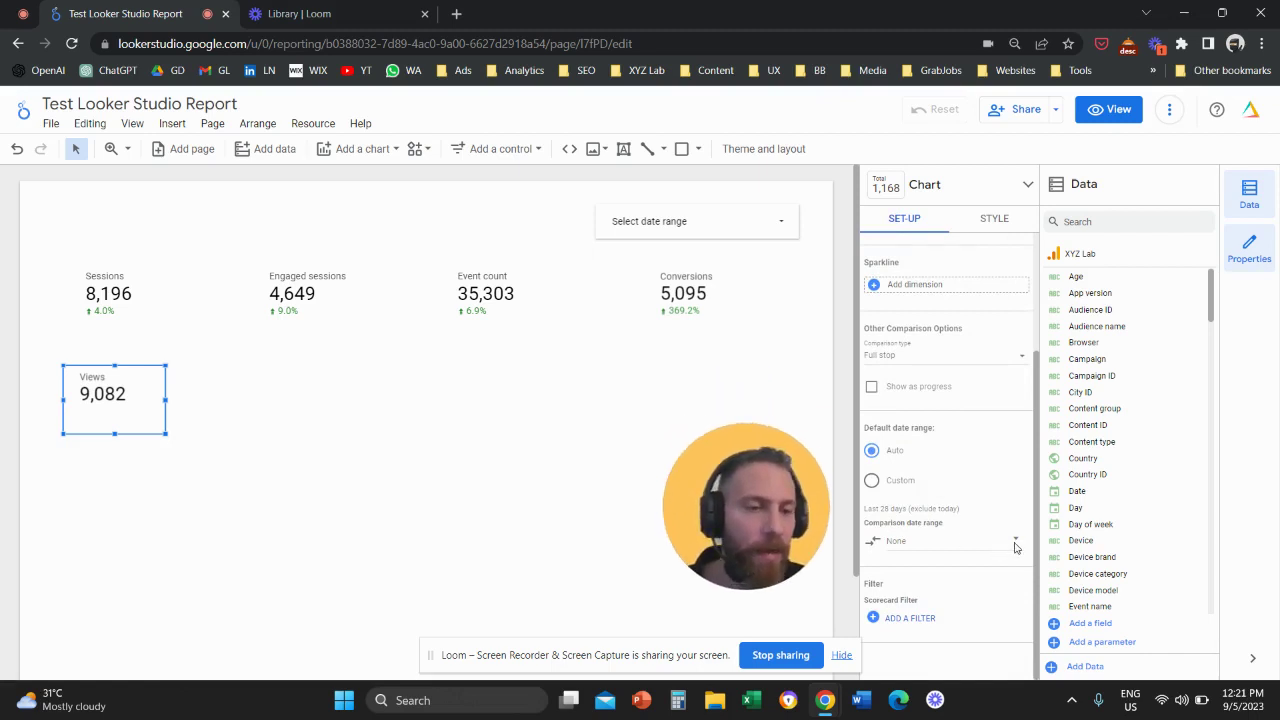
click(1015, 543)
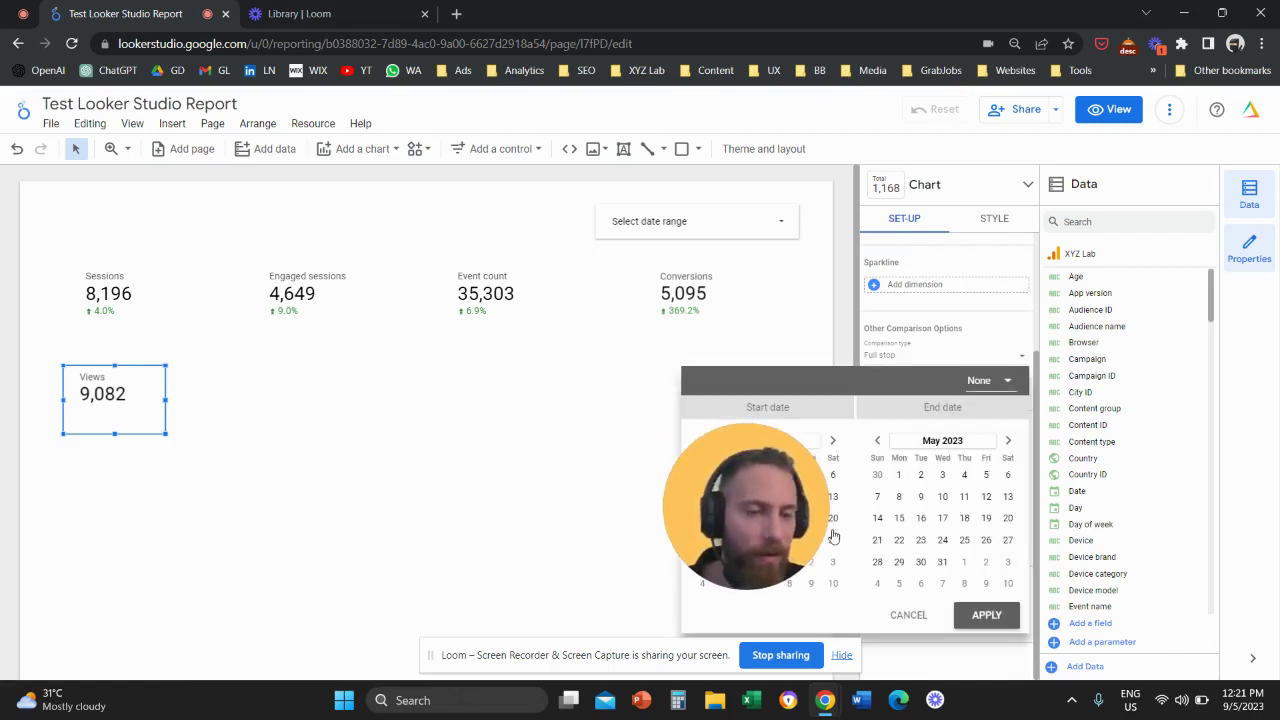
click(841, 438)
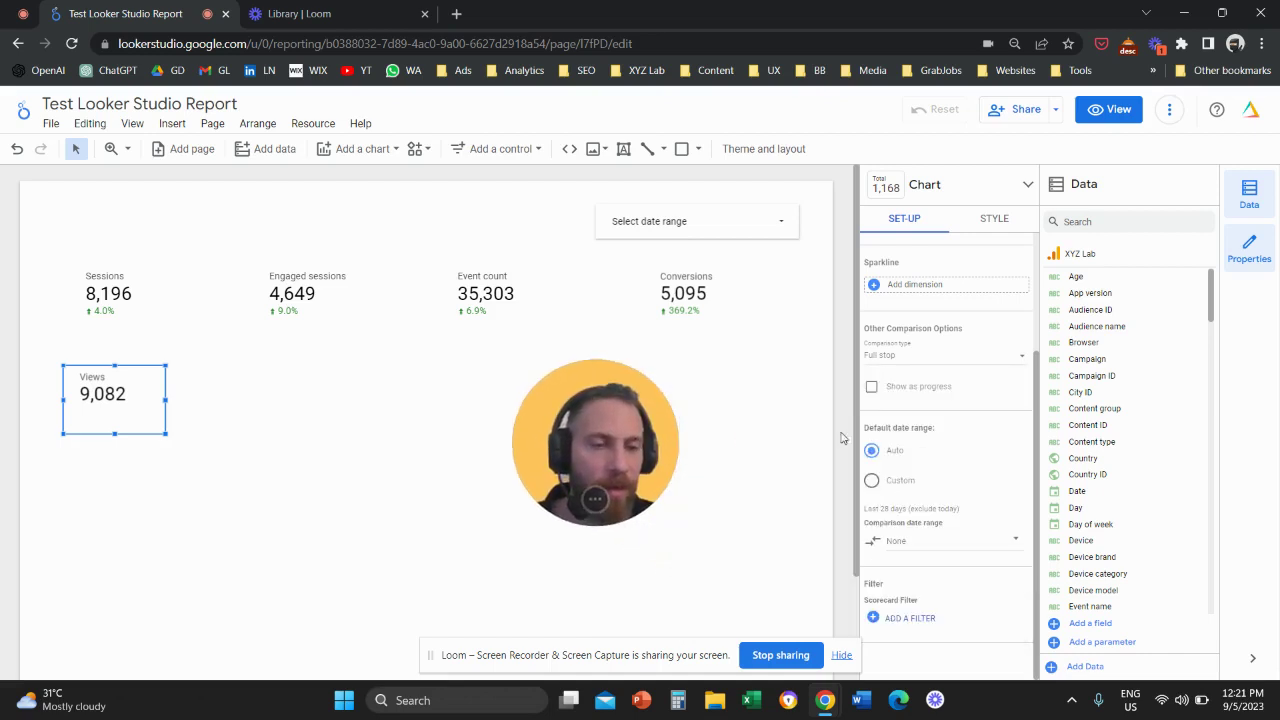
click(924, 563)
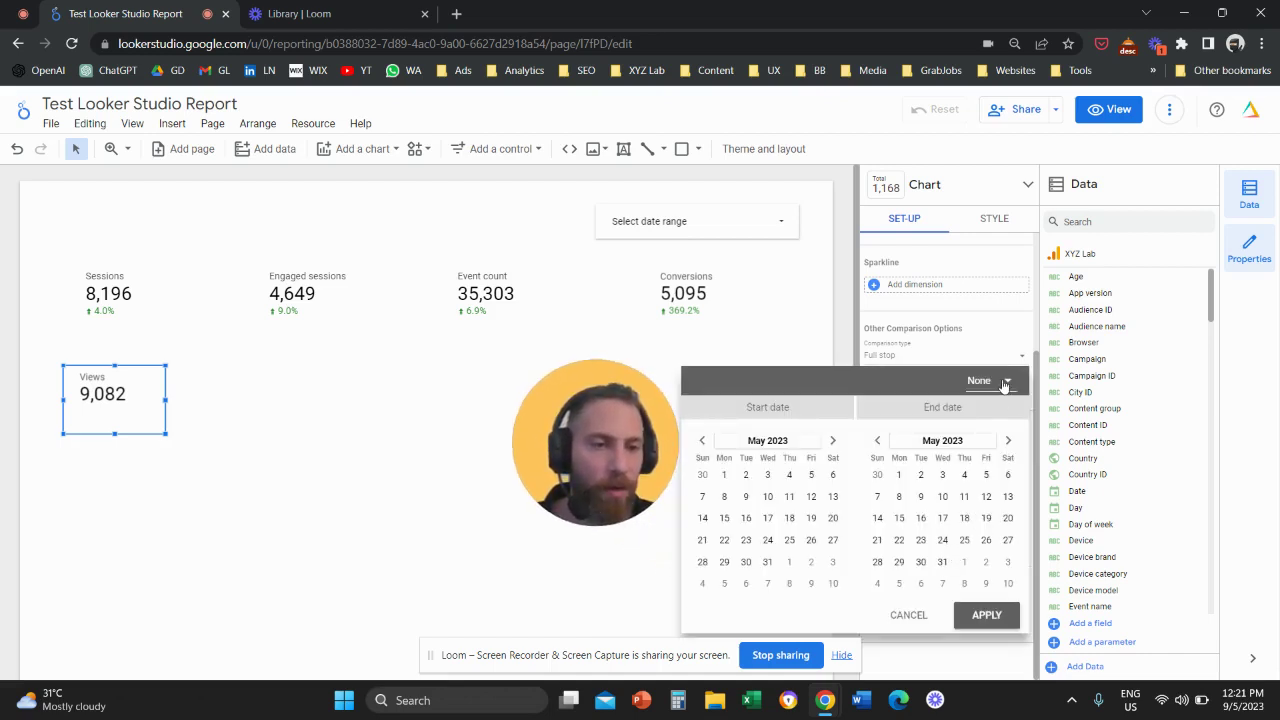
click(1004, 384)
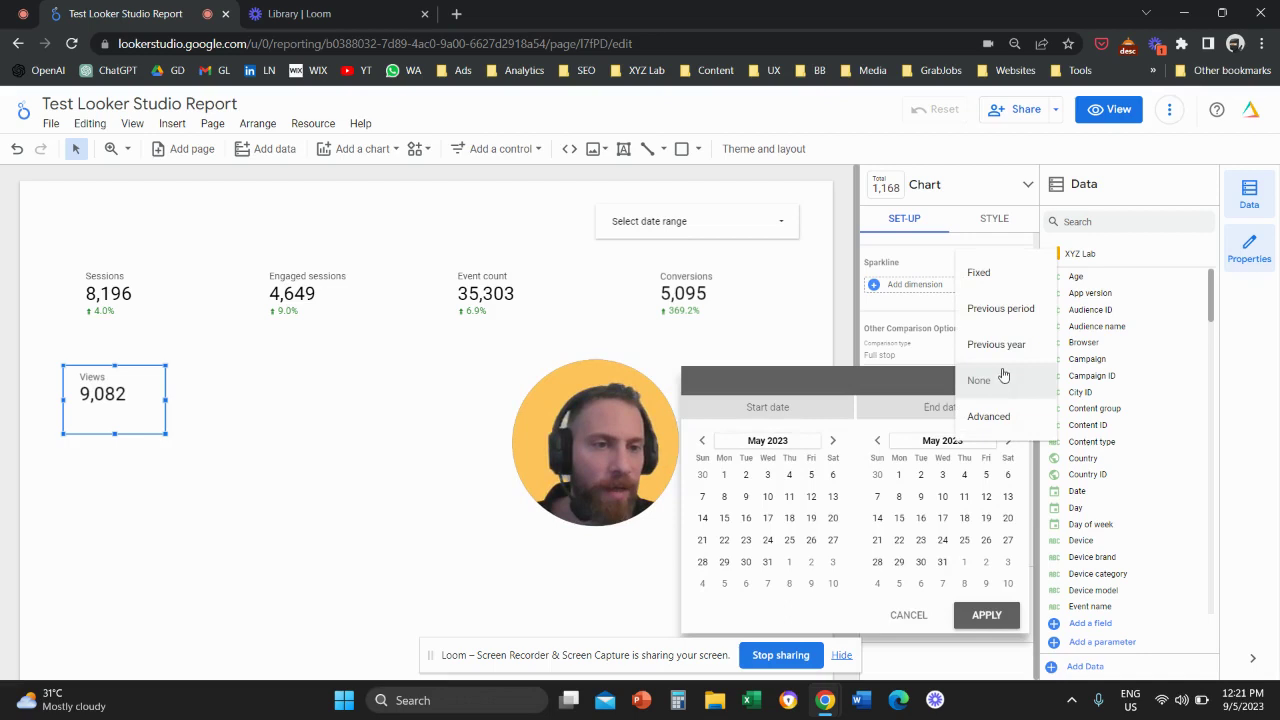
click(1004, 316)
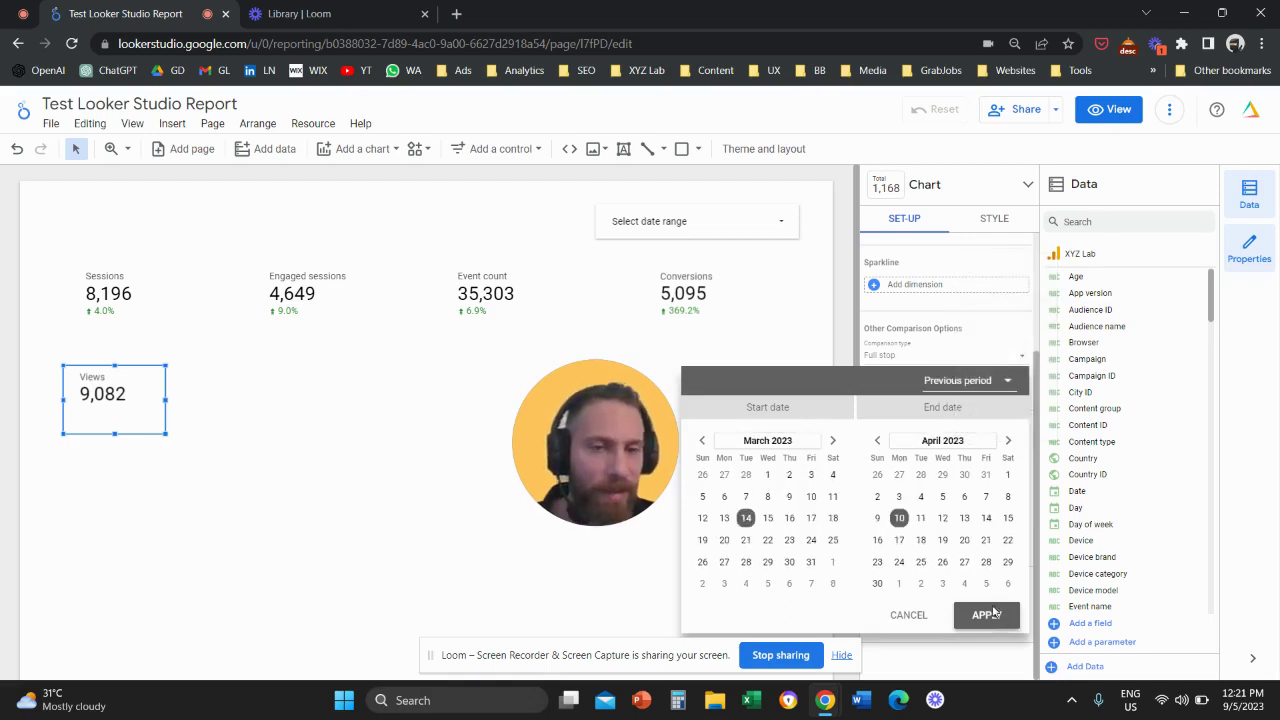
click(985, 615)
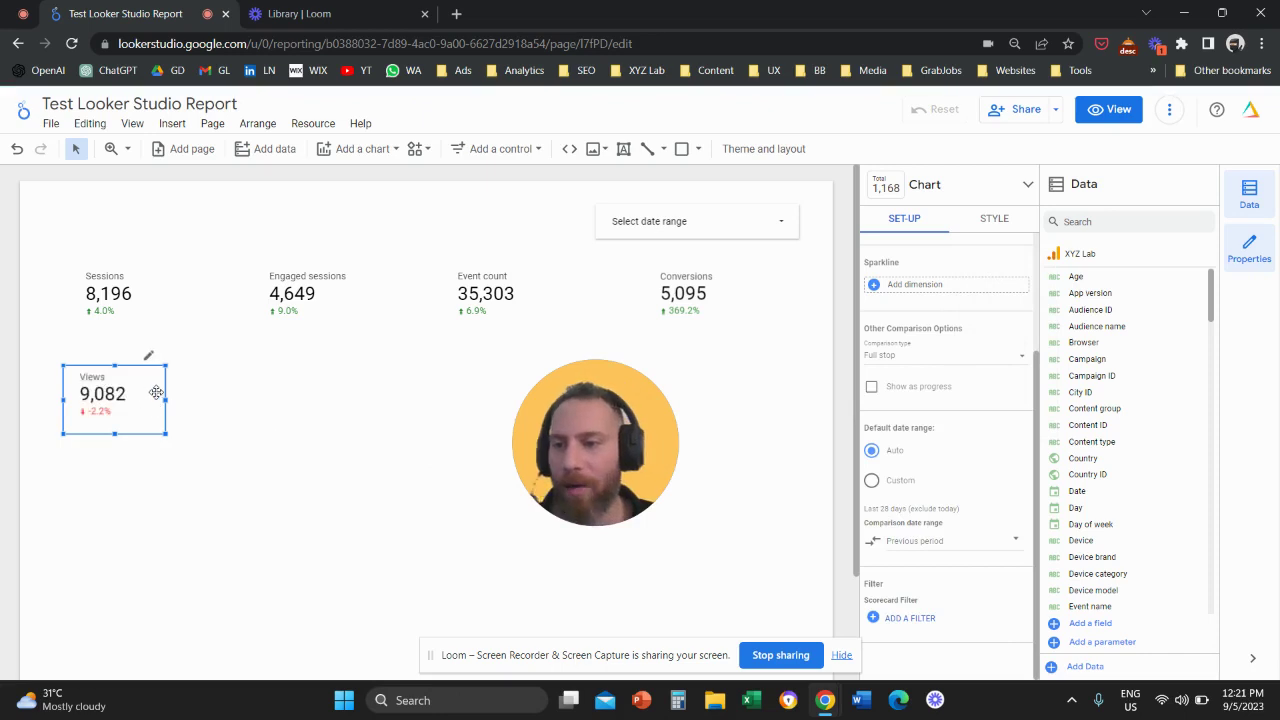
drag(549, 435, 376, 423)
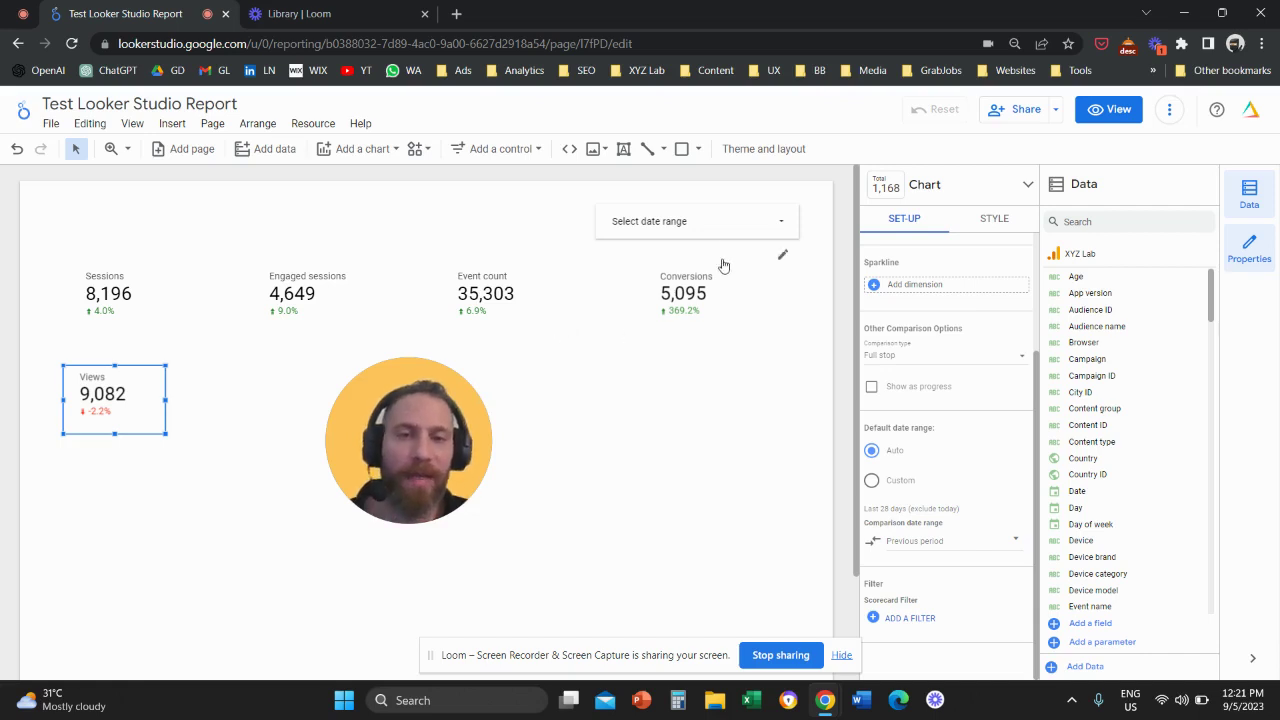
Step: Try the Last month (April 2023) and This quarter report date range presets
click(779, 228)
click(781, 231)
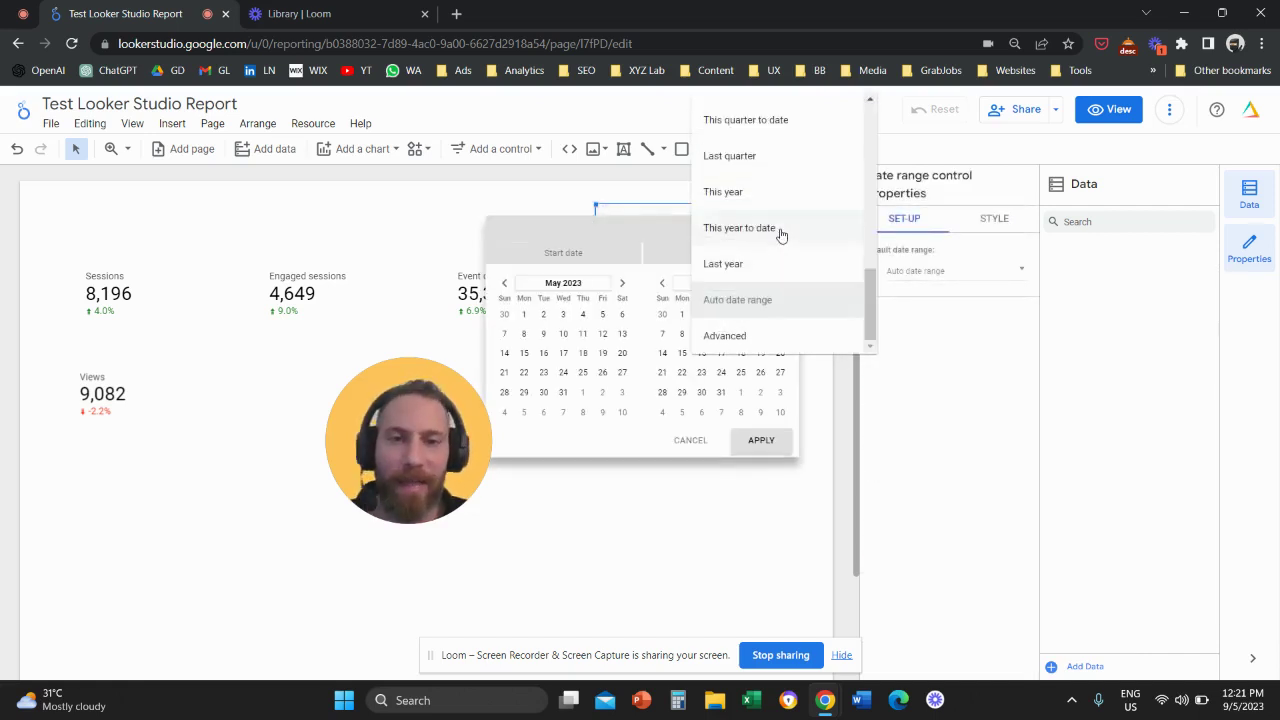
scroll(785, 240, up, 1)
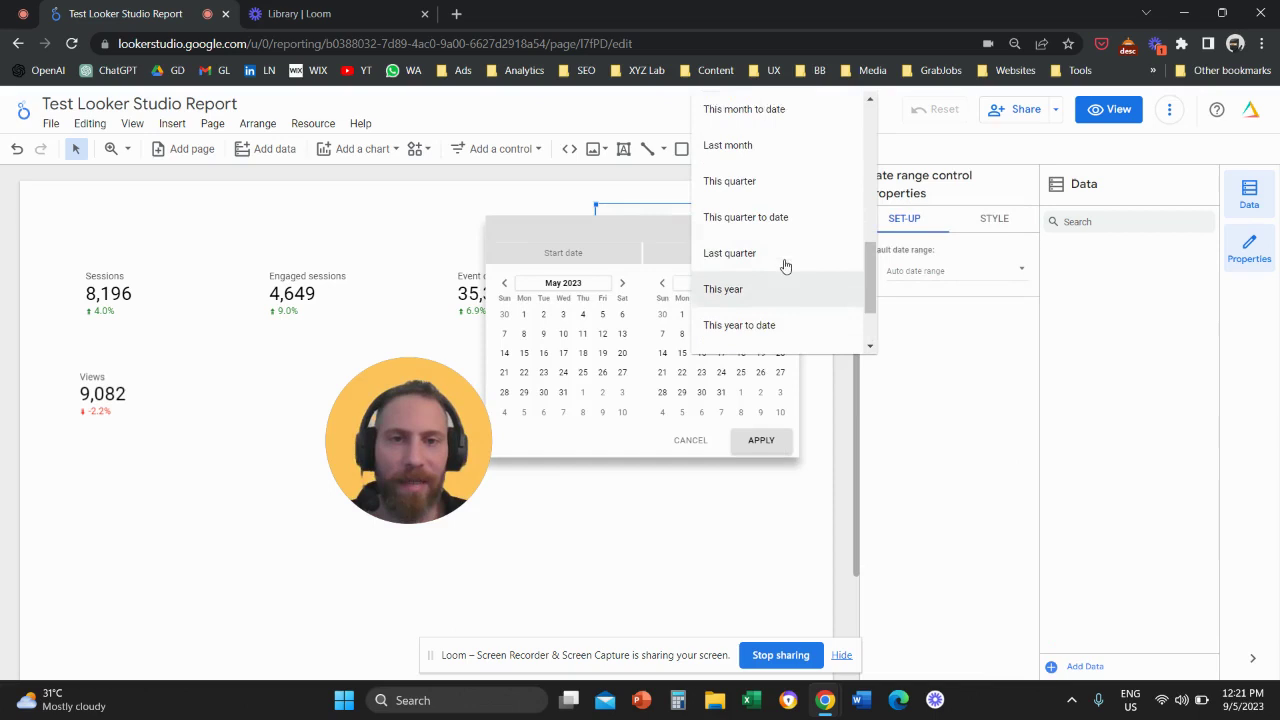
scroll(786, 263, up, 1)
click(770, 213)
click(762, 440)
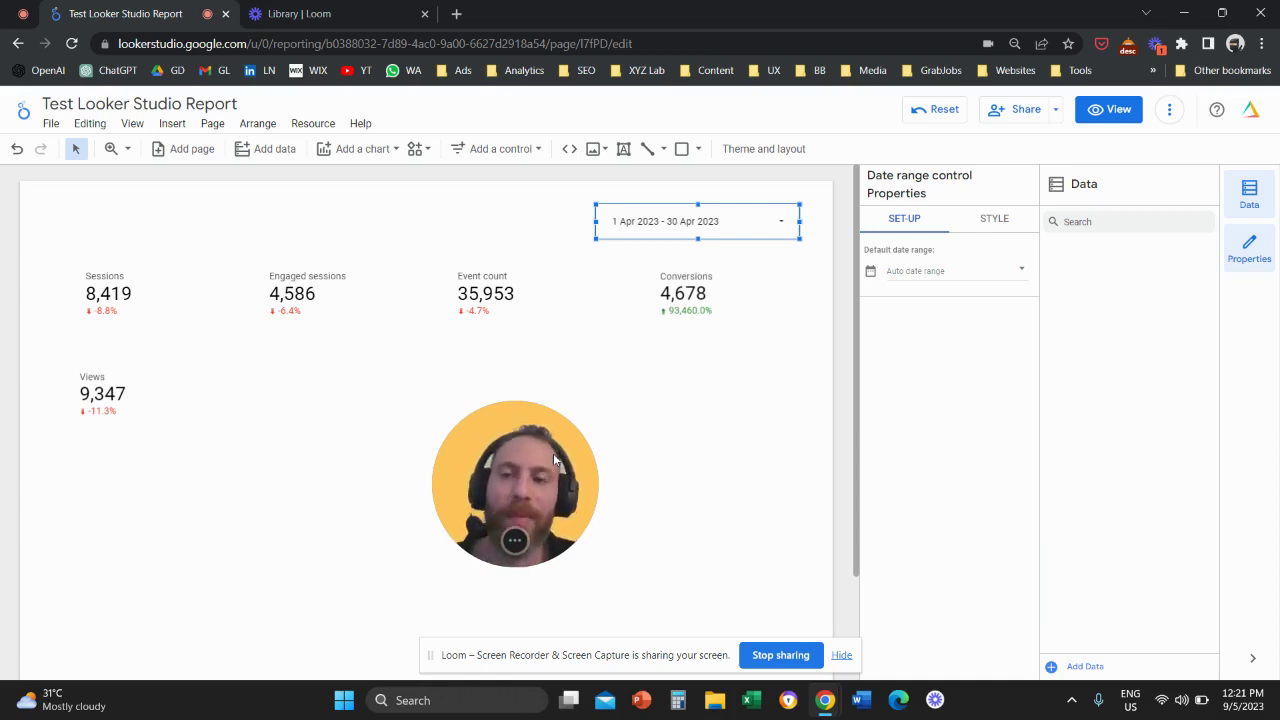
click(752, 214)
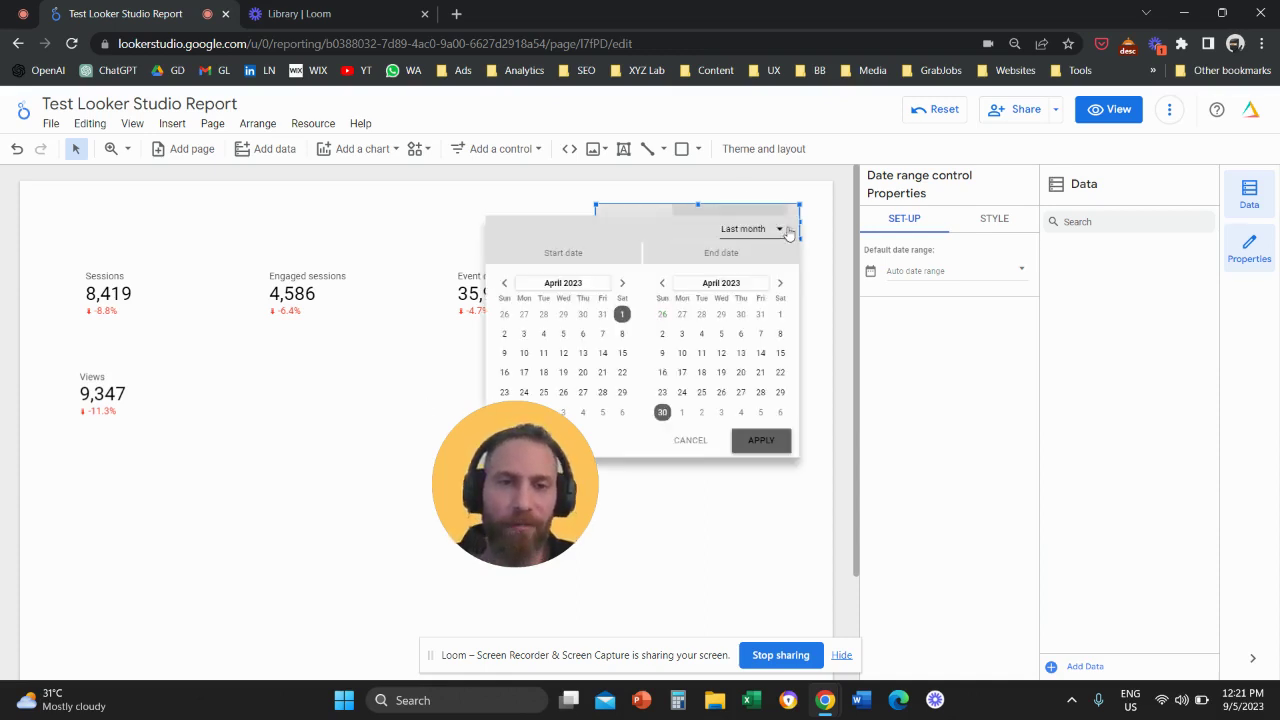
click(805, 232)
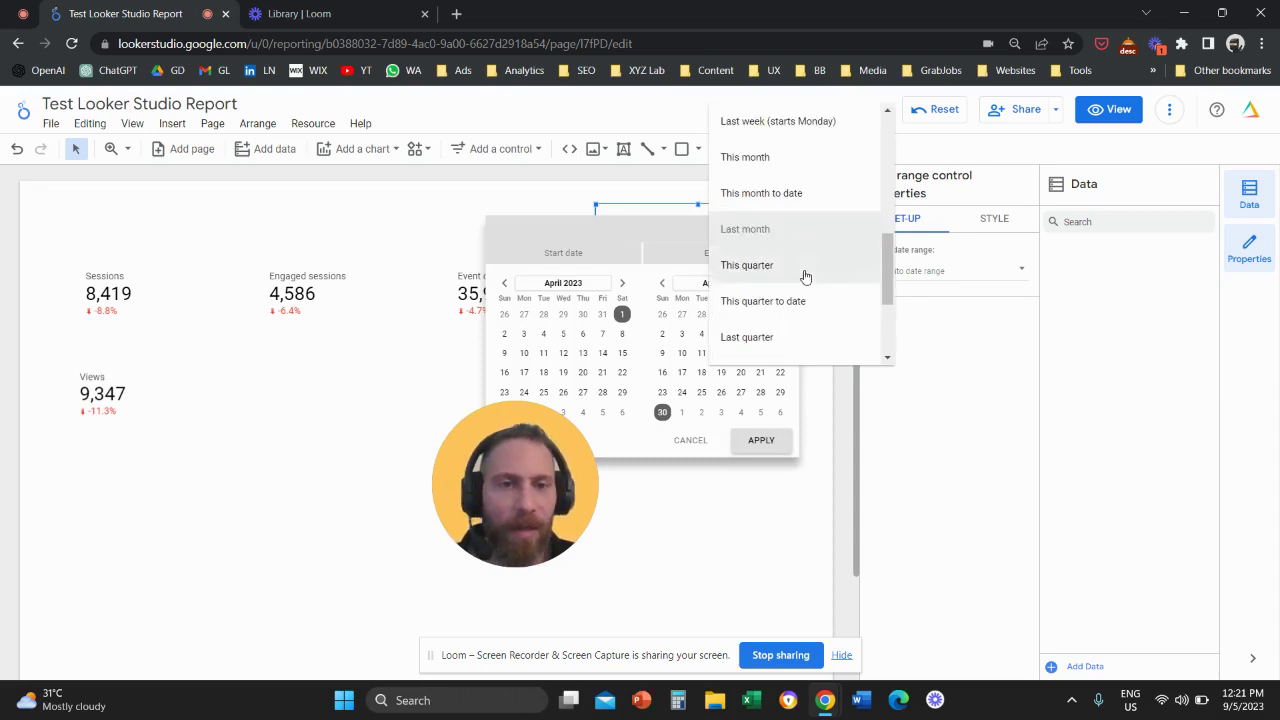
click(806, 268)
click(765, 442)
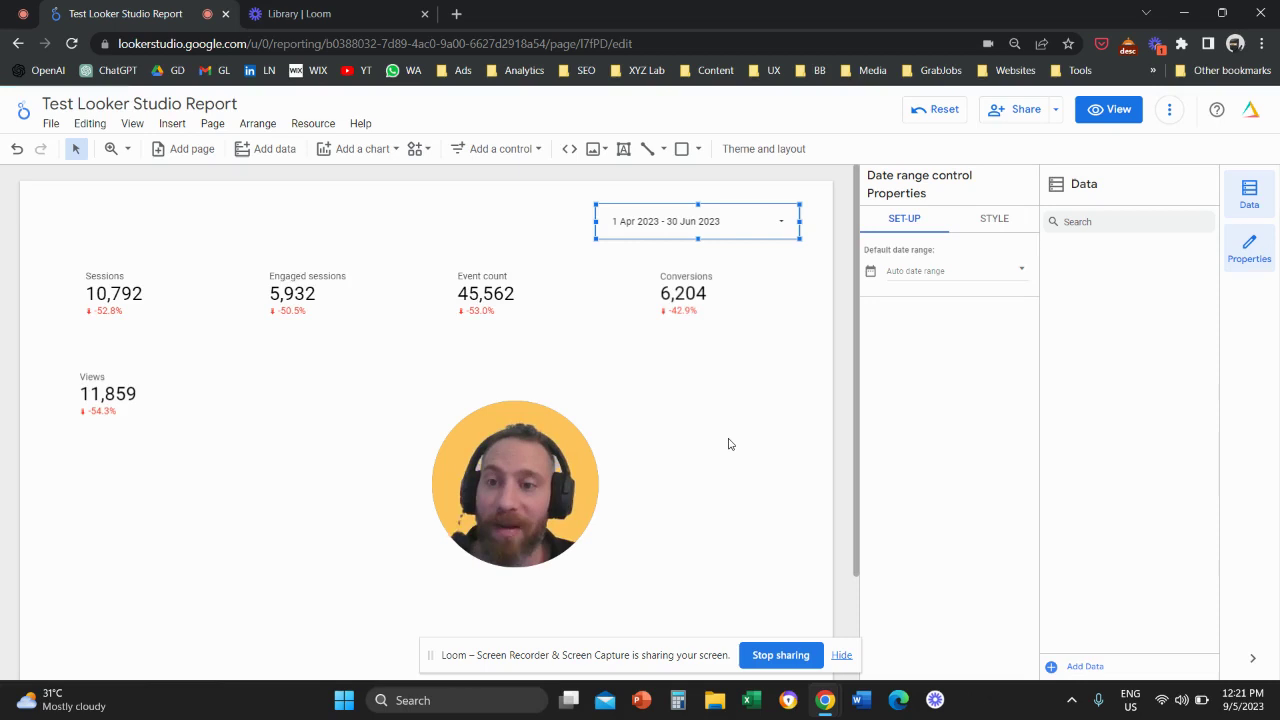
Step: Set the report date range to This month to date, 1–8 May 2023
click(755, 229)
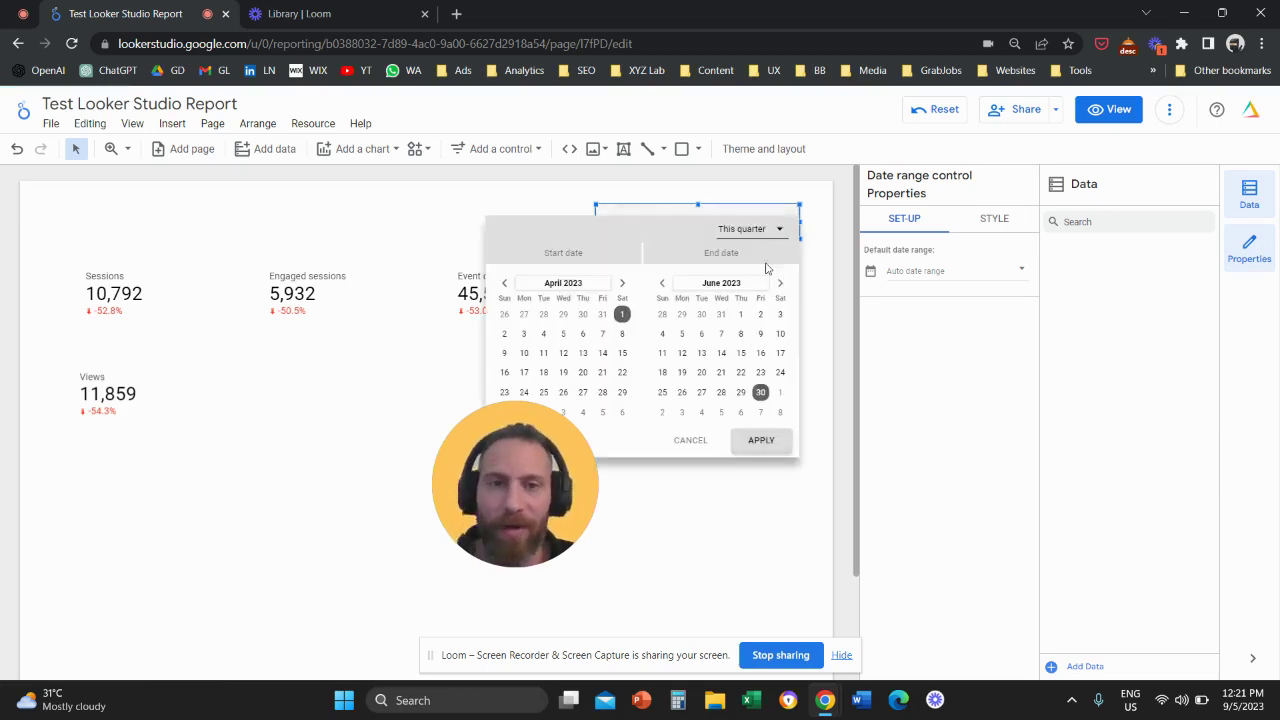
click(775, 226)
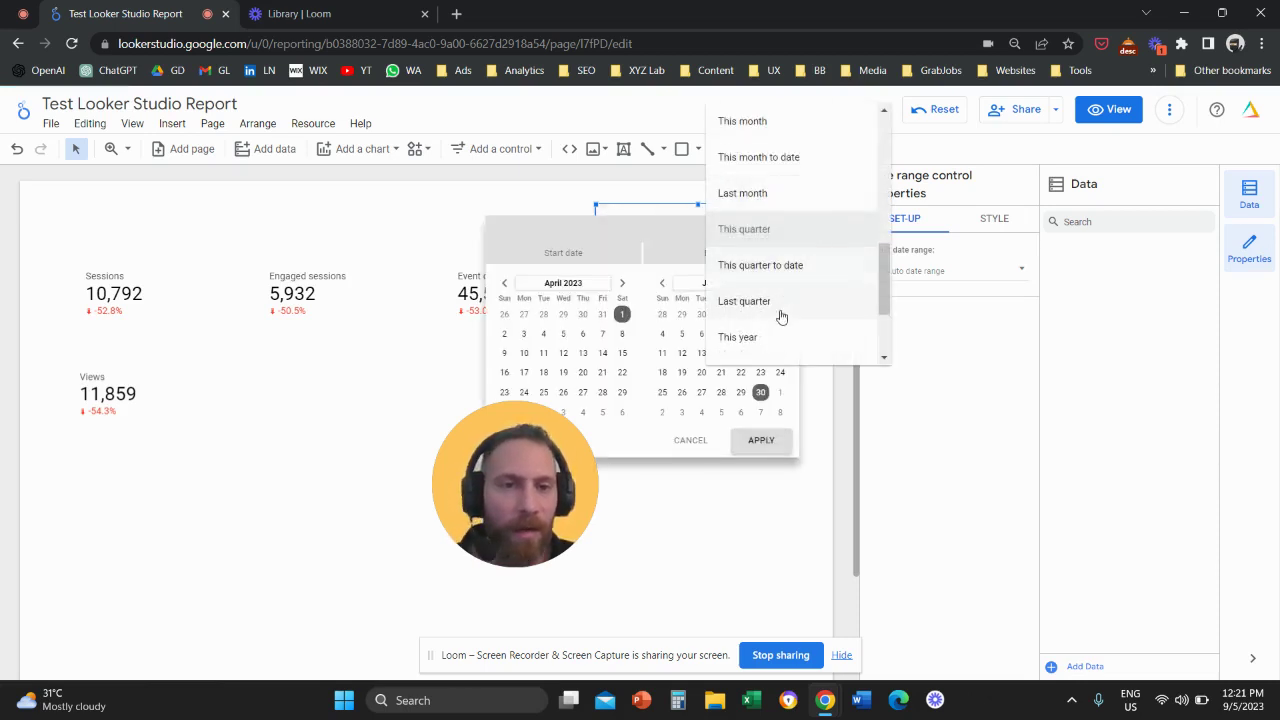
scroll(800, 277, up, 2)
click(805, 240)
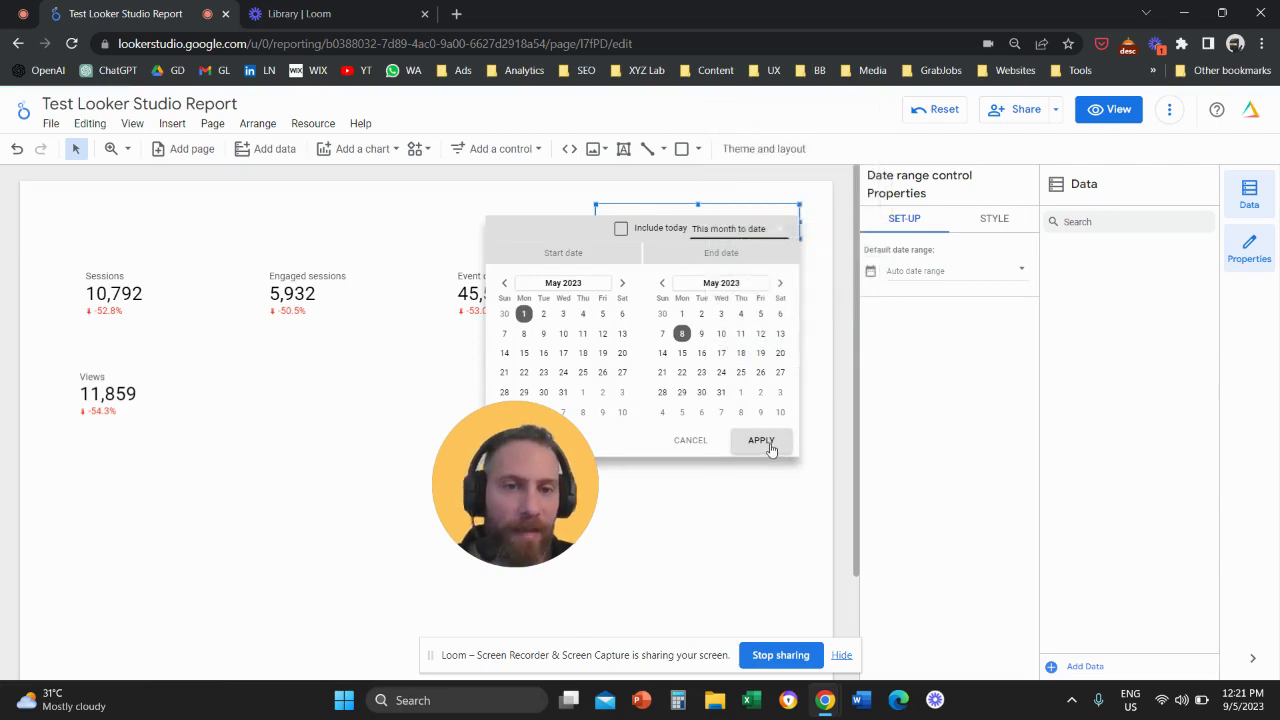
click(761, 441)
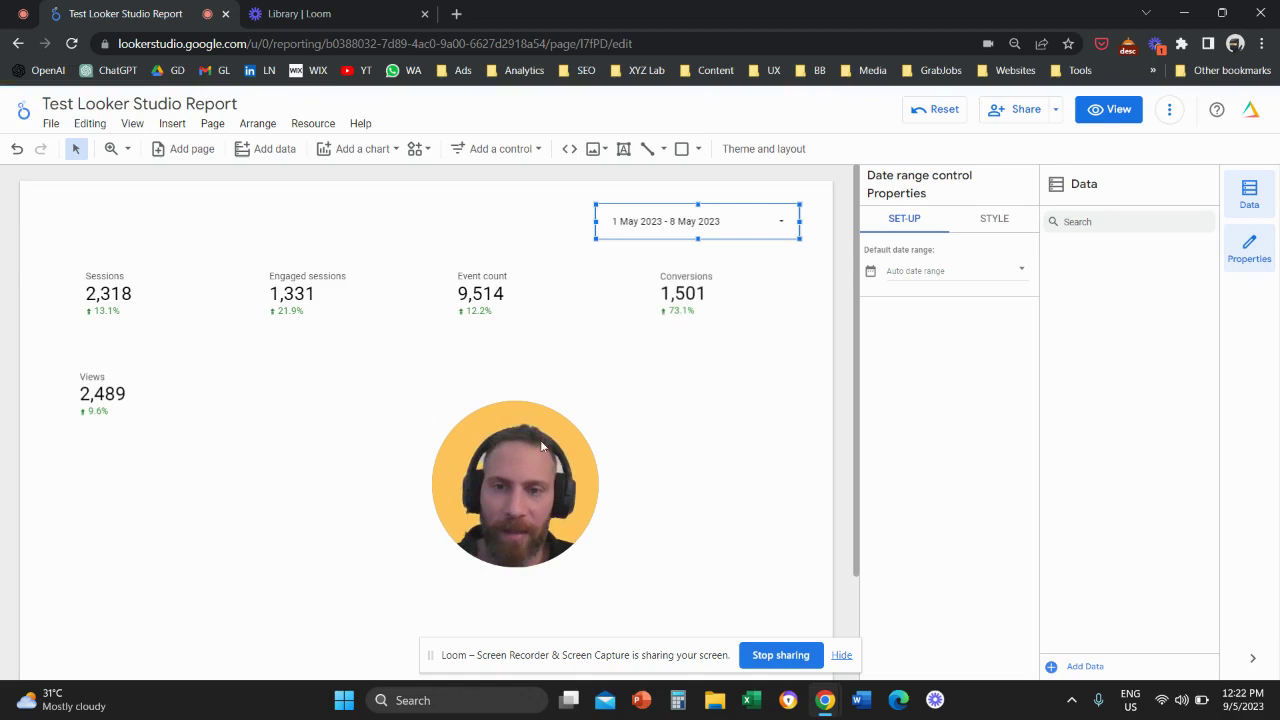
Step: Make all five scorecards compare against the previous year, e.g. Sessions up 2,627.1%
drag(544, 467, 482, 441)
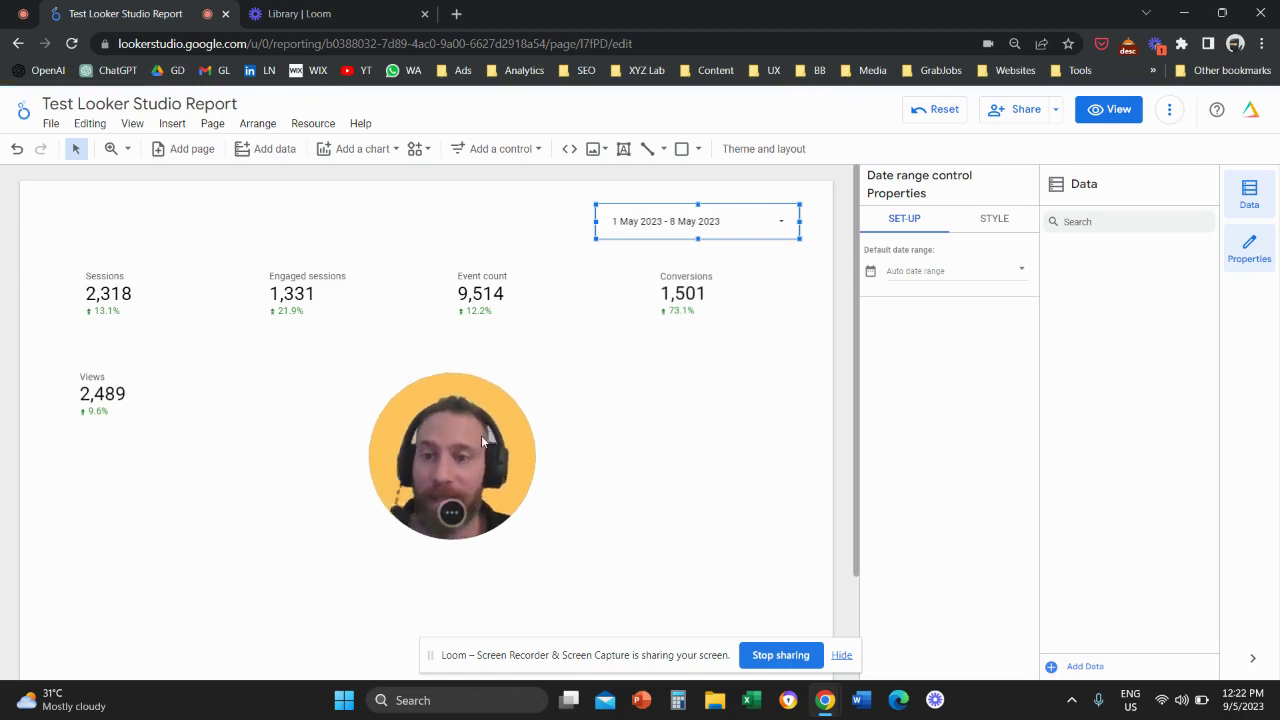
click(126, 392)
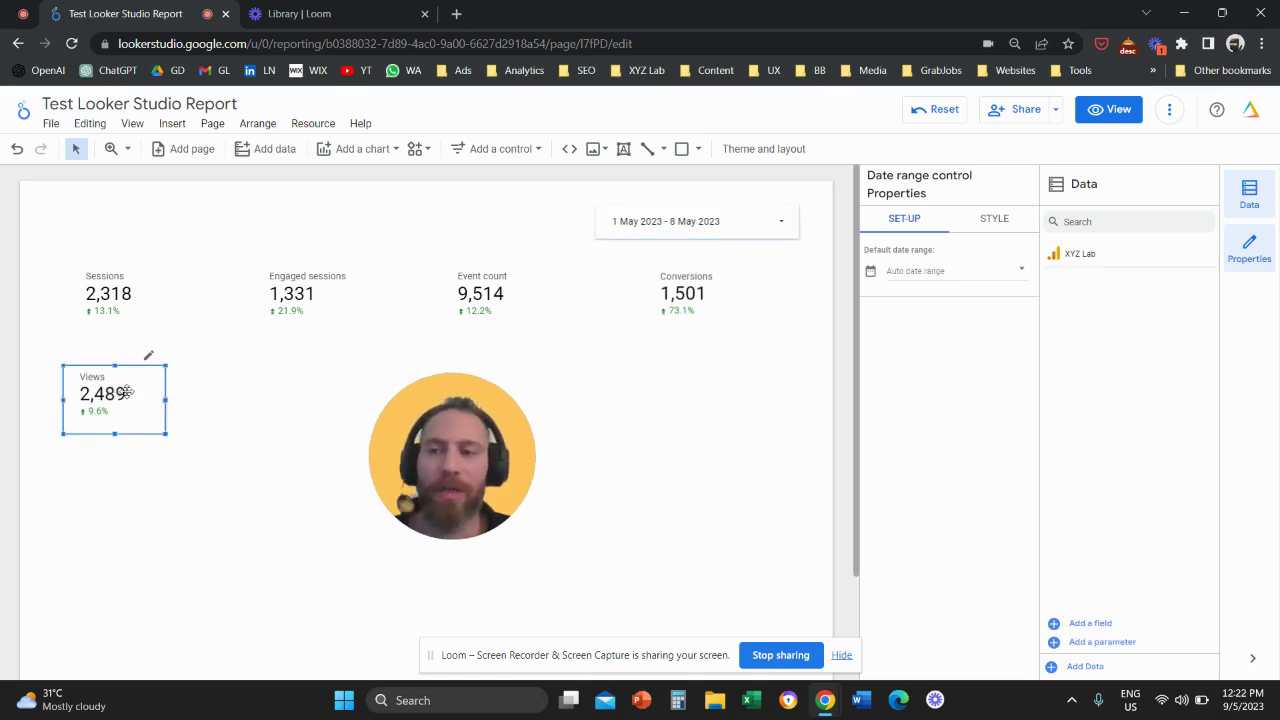
click(310, 372)
drag(676, 349, 763, 380)
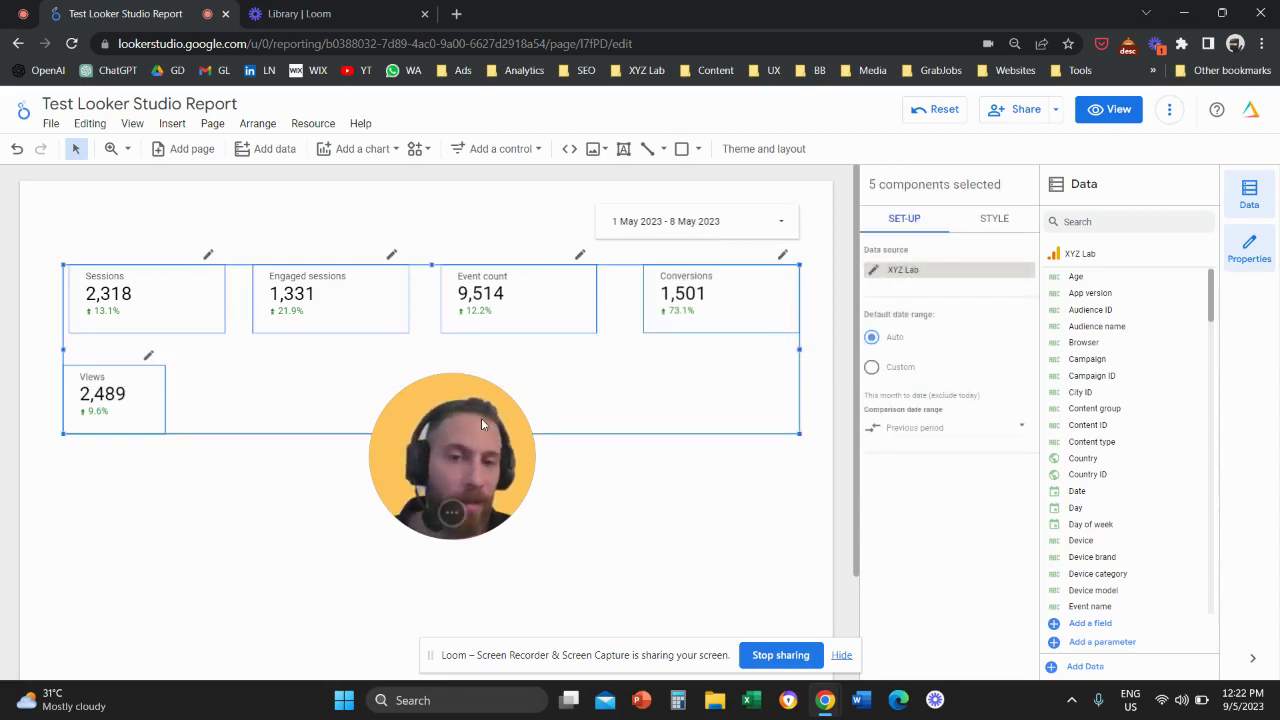
drag(481, 418, 754, 398)
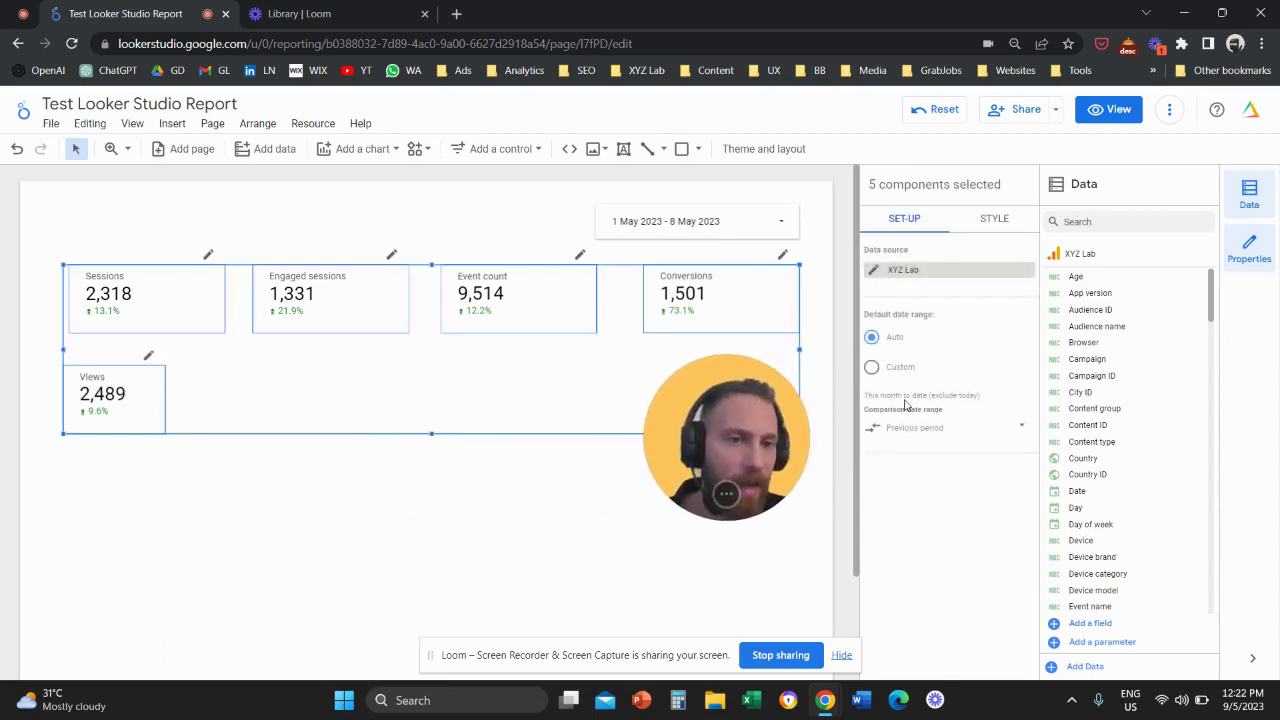
click(957, 428)
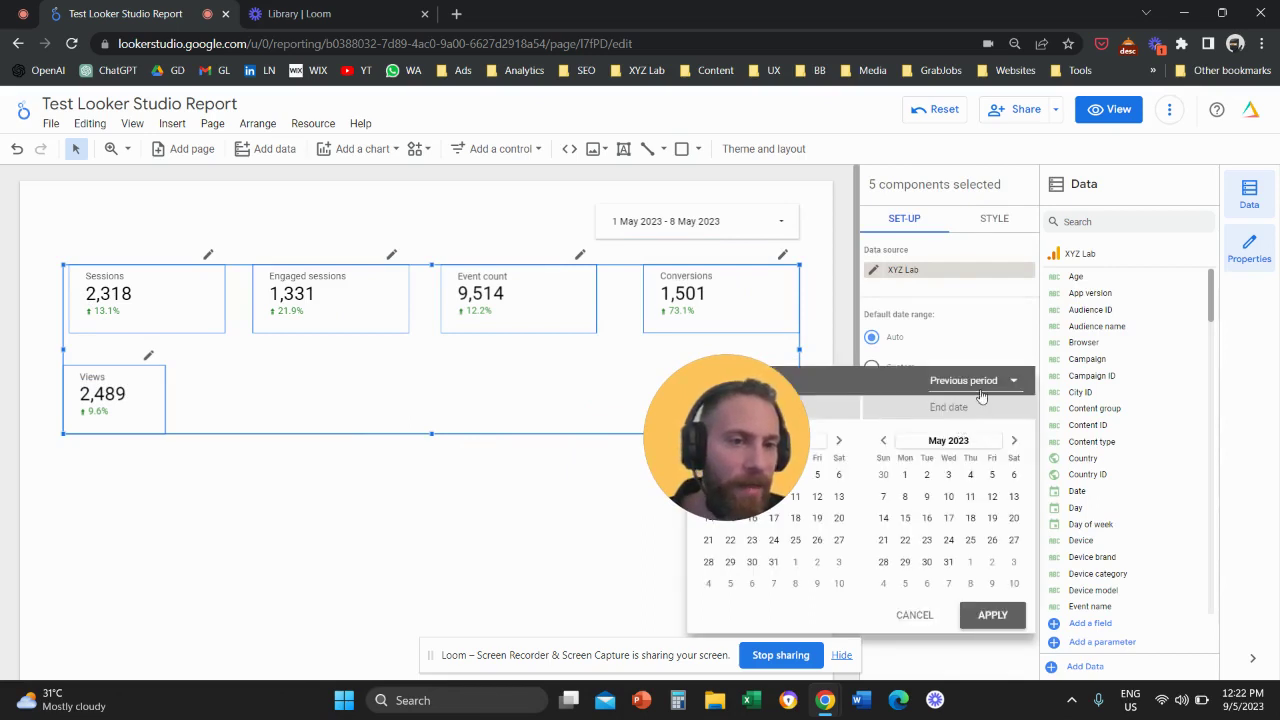
click(914, 614)
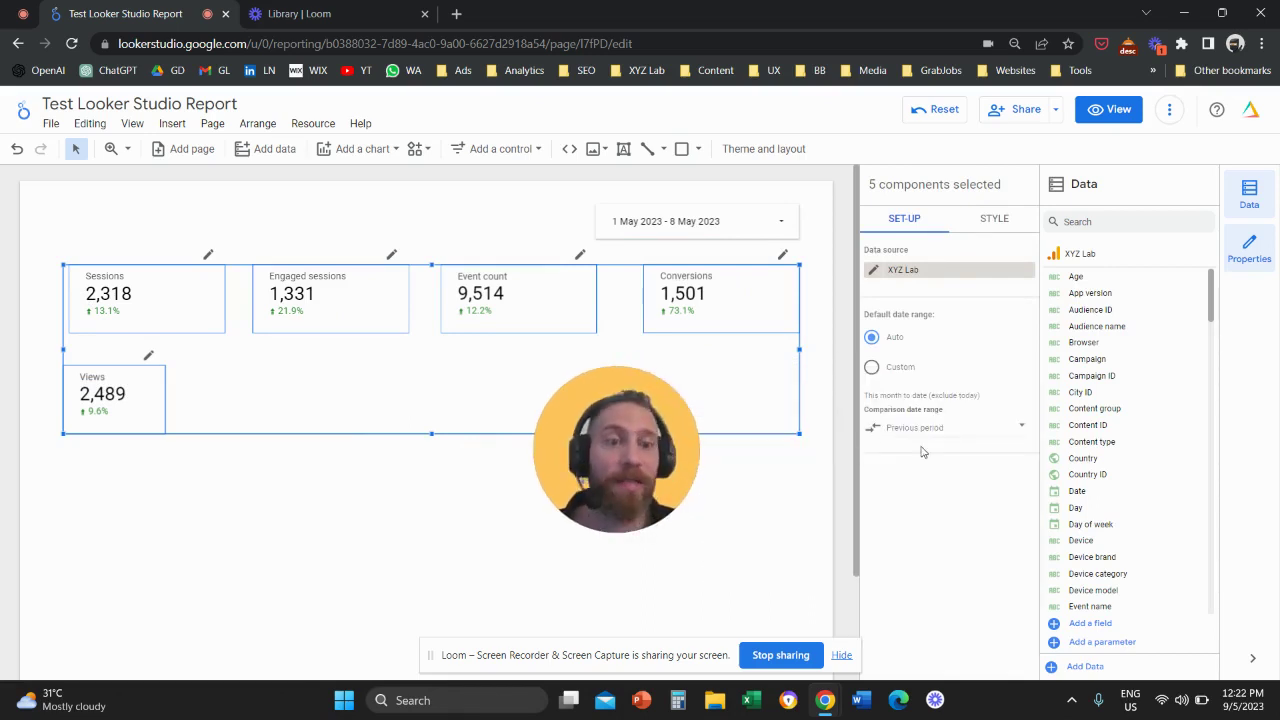
click(945, 428)
click(992, 380)
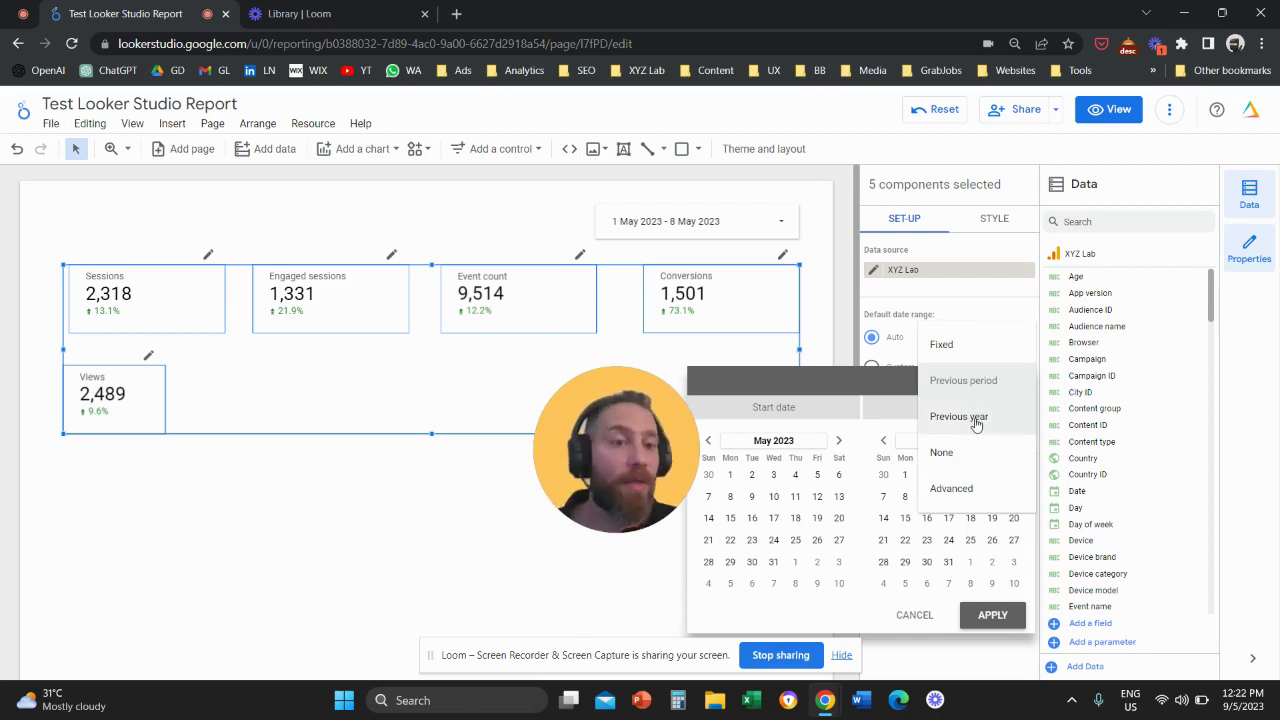
click(976, 422)
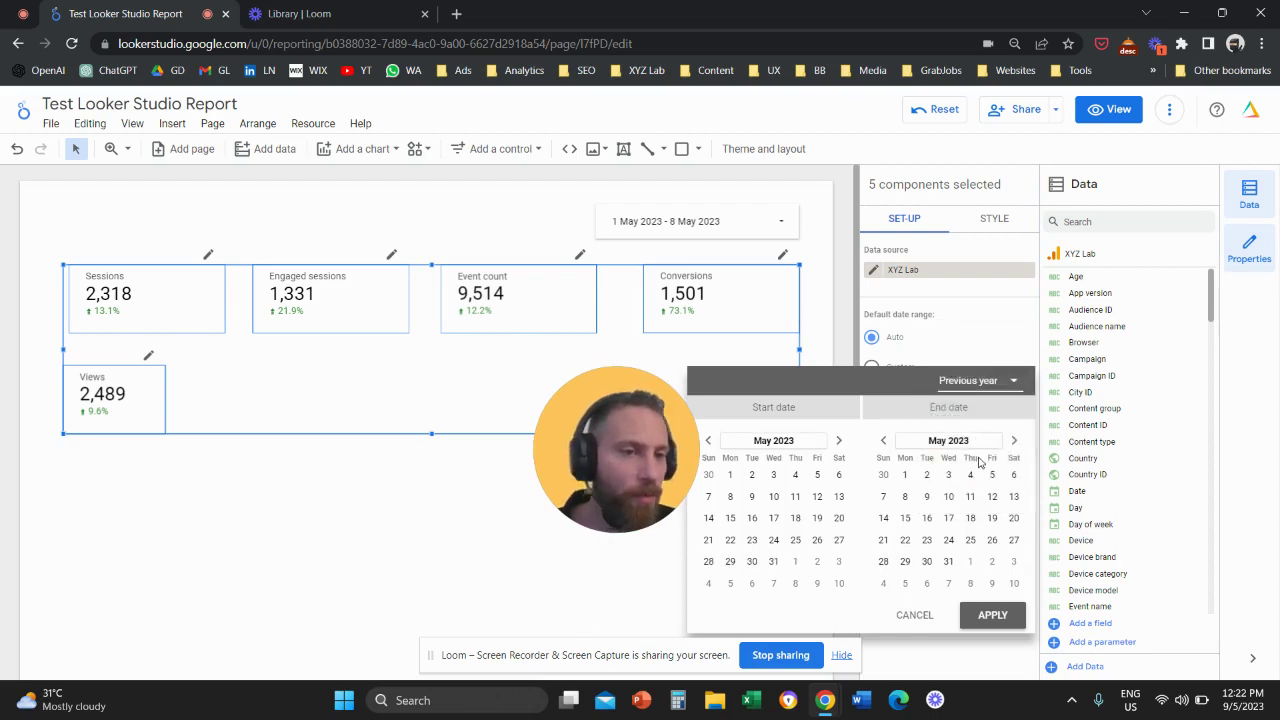
click(992, 614)
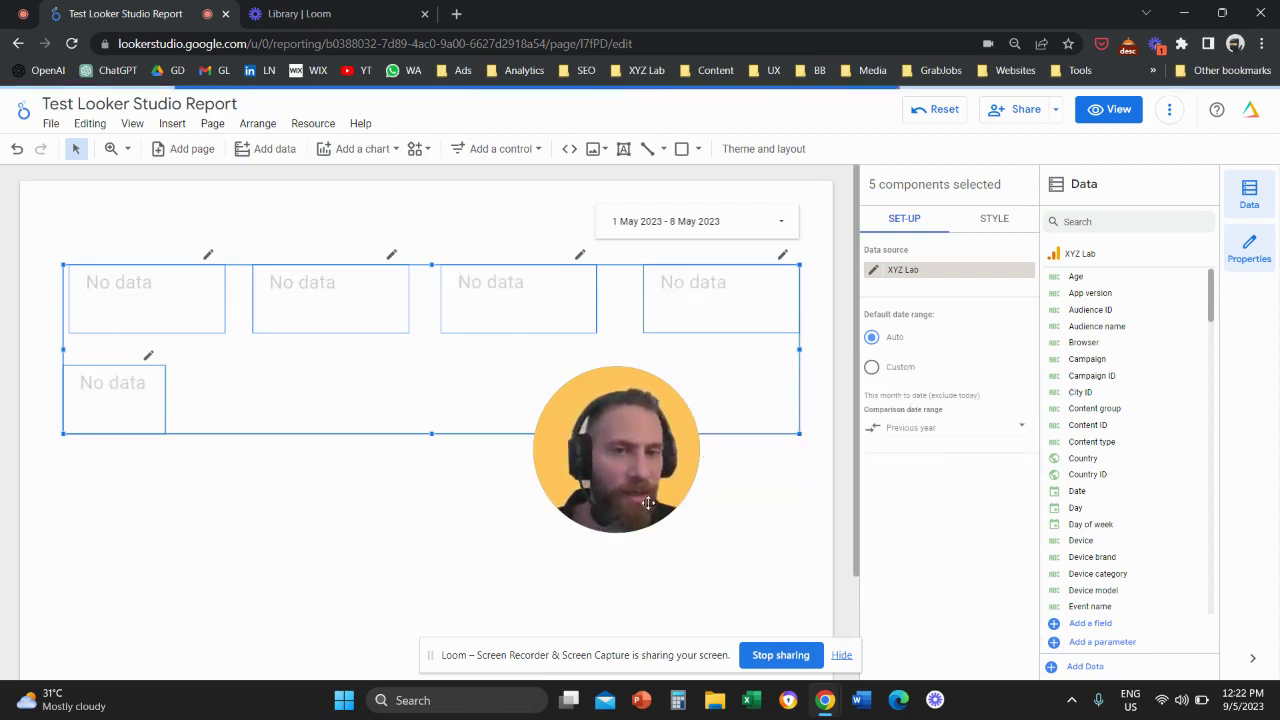
Step: Confirm the report range stays This month to date and reselect all five scorecards
drag(648, 503, 568, 573)
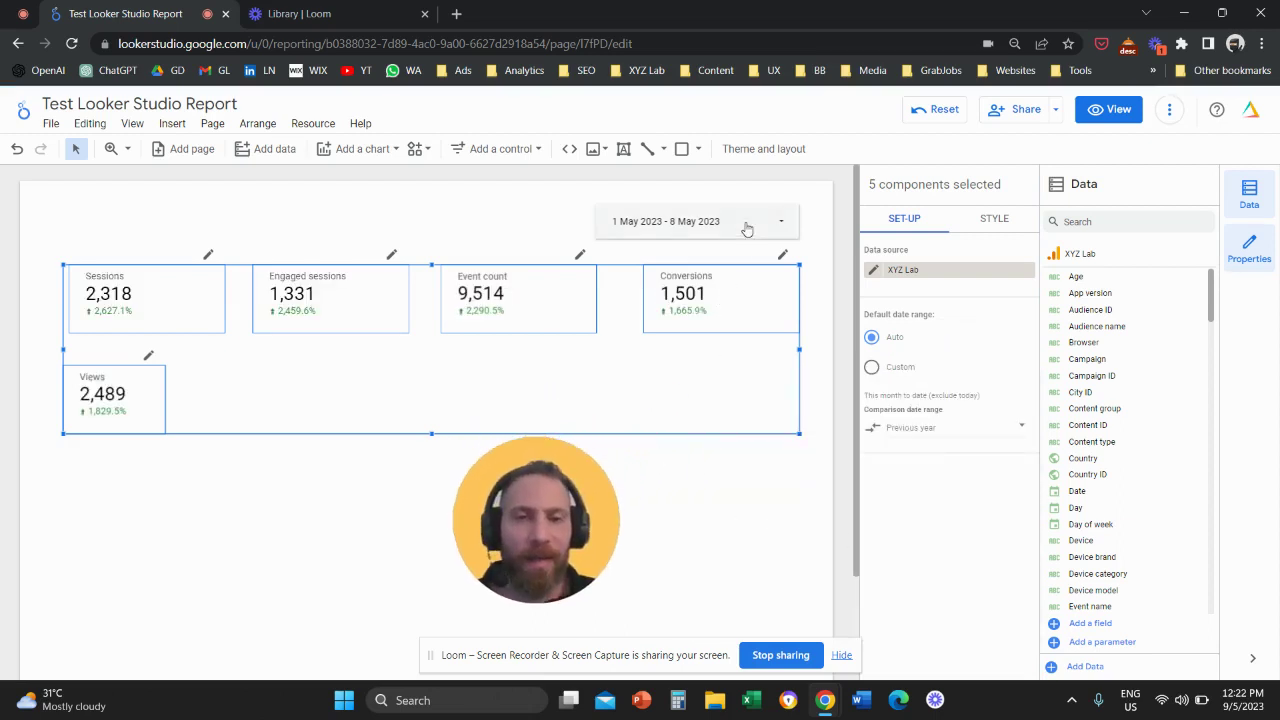
click(746, 229)
click(751, 229)
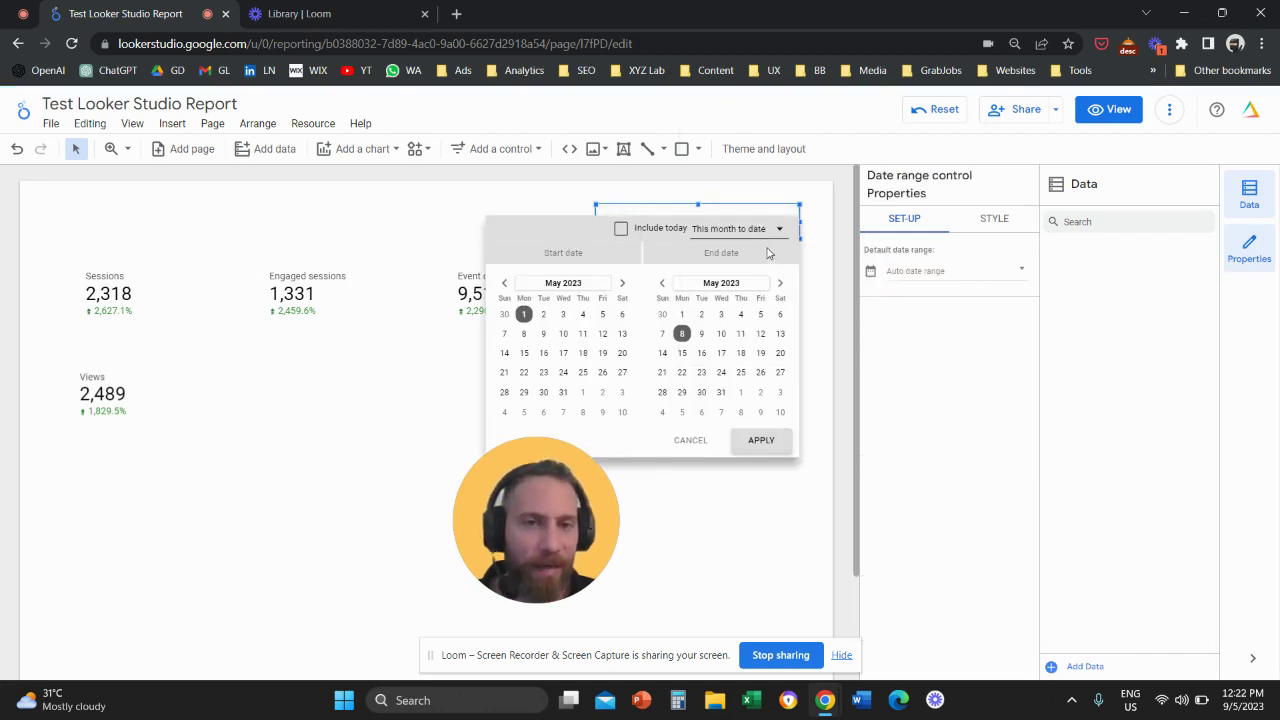
click(762, 229)
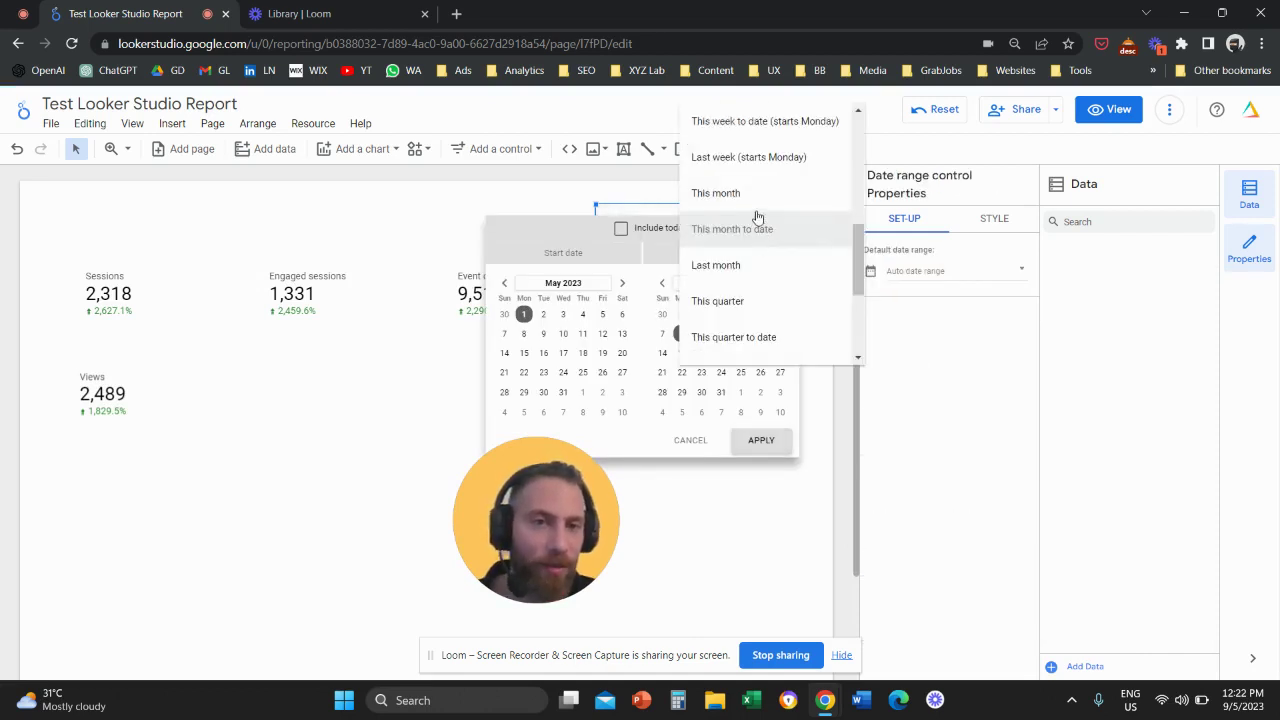
click(519, 450)
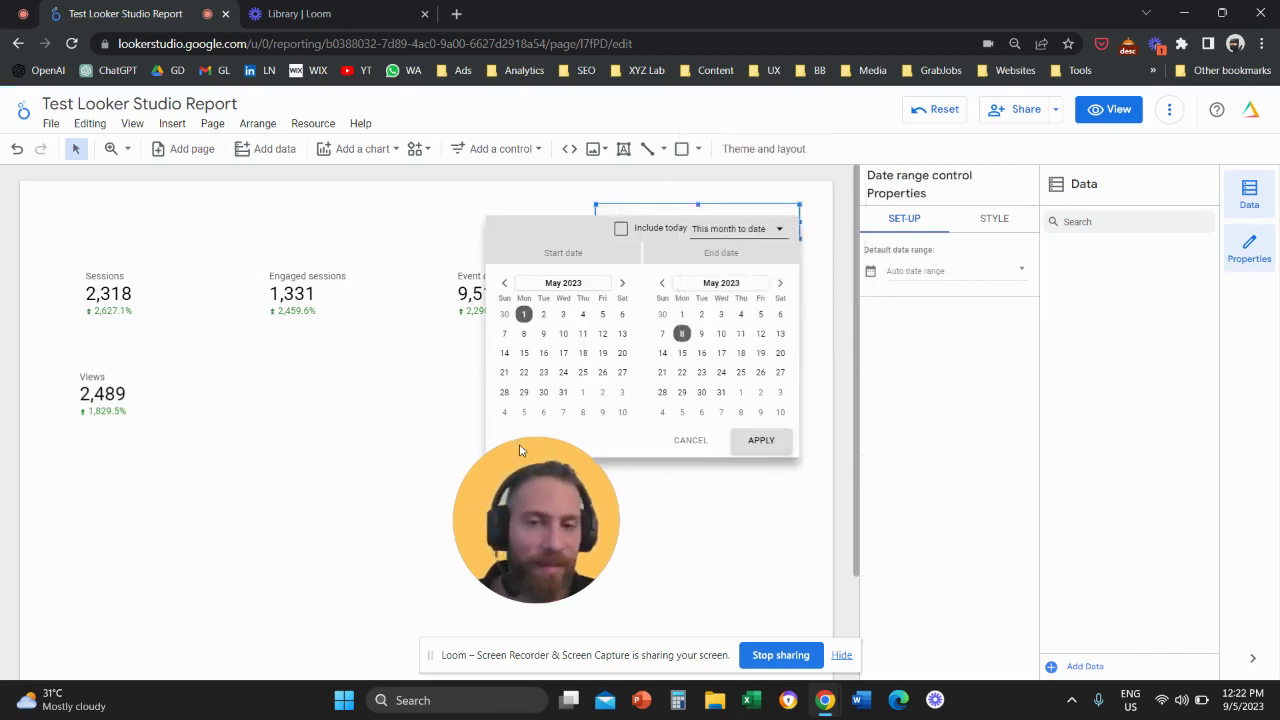
click(690, 441)
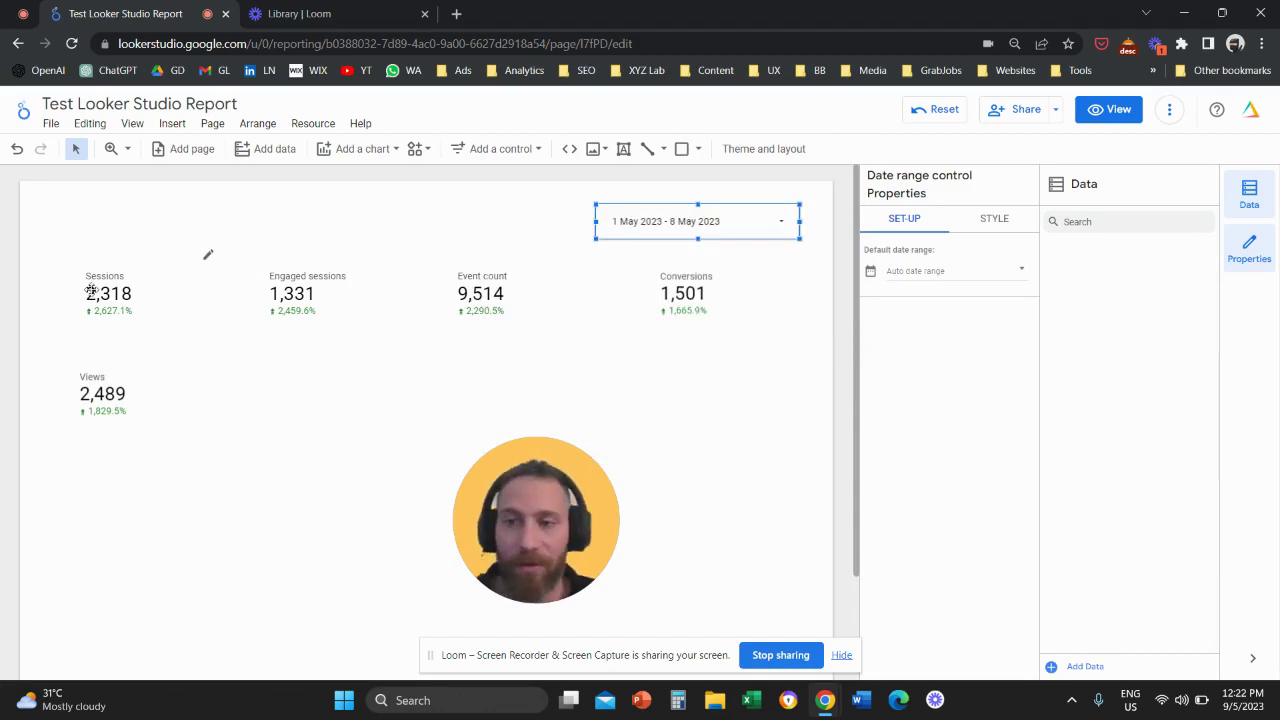
drag(51, 268, 720, 409)
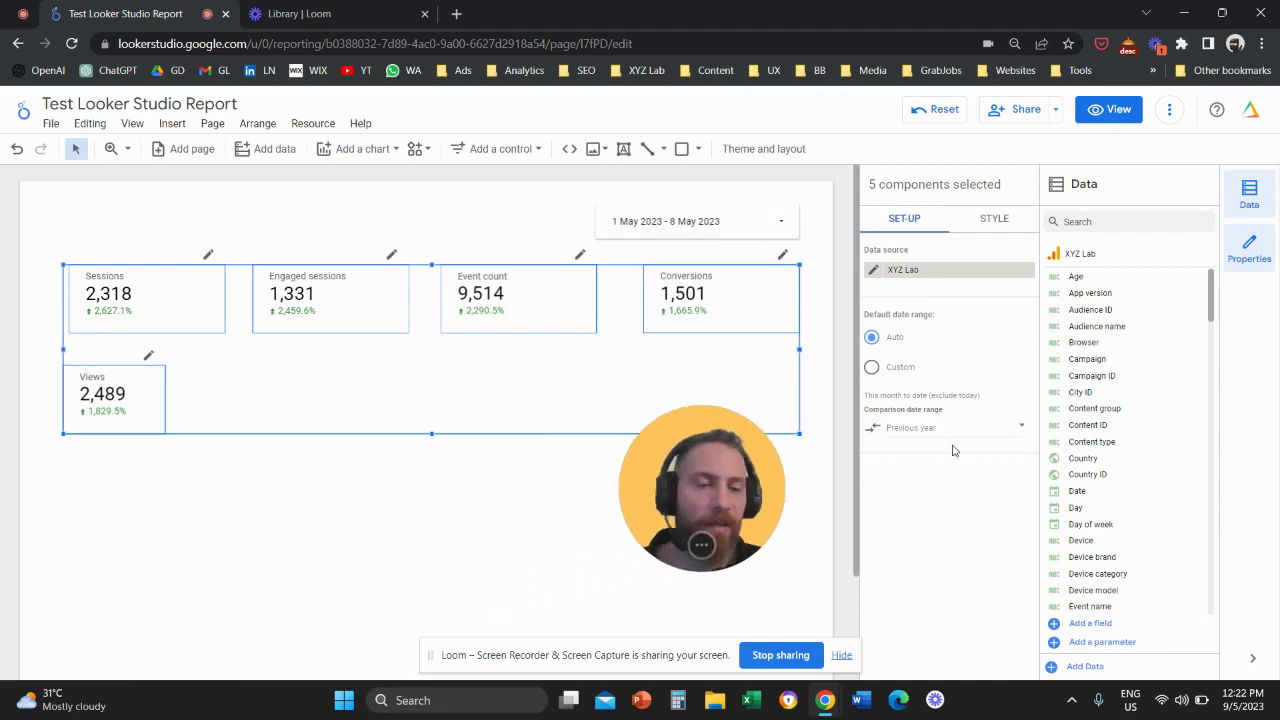
click(998, 427)
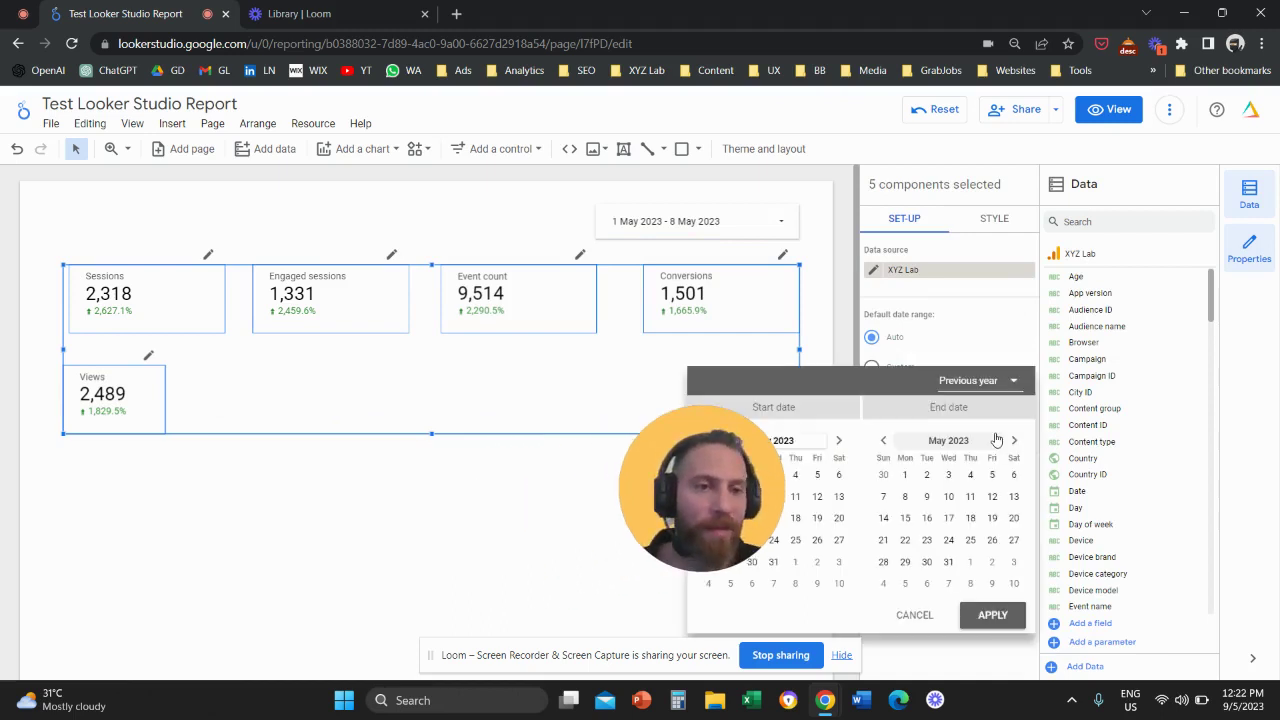
Step: Compare the scorecards against a fixed 1–28 February 2023 range, e.g. Sessions -69.0%
click(995, 380)
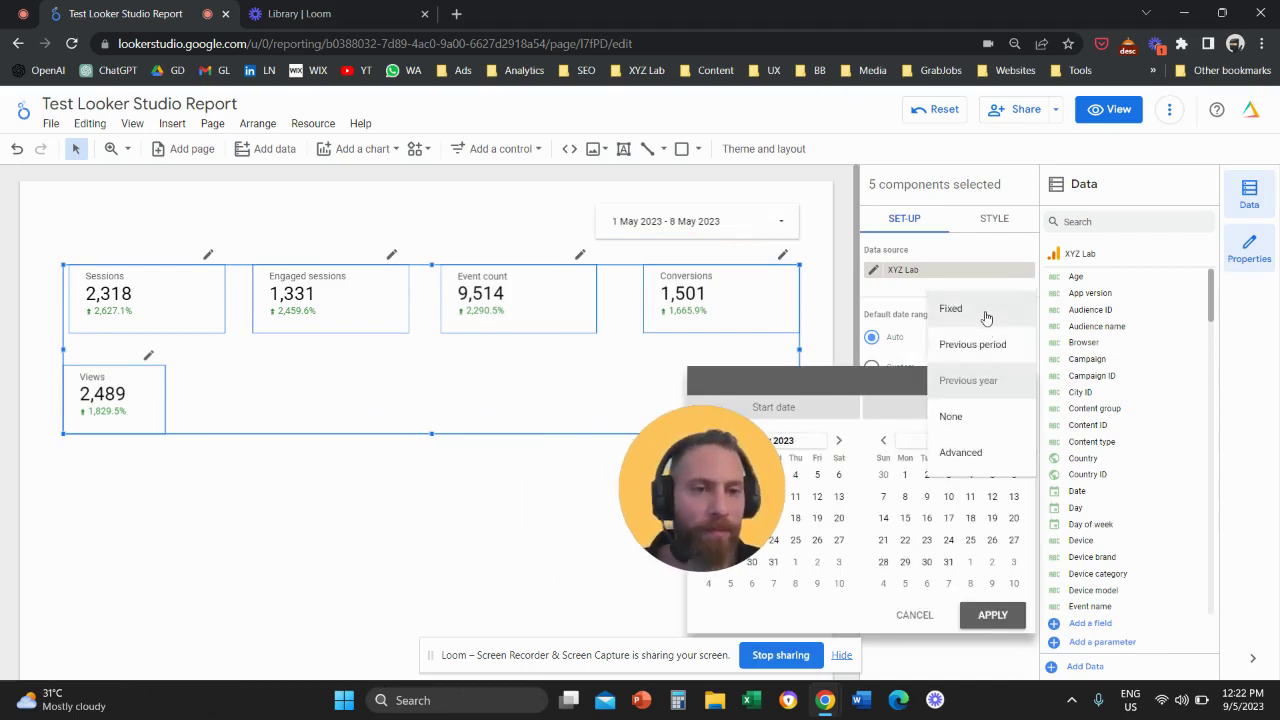
click(986, 316)
click(628, 477)
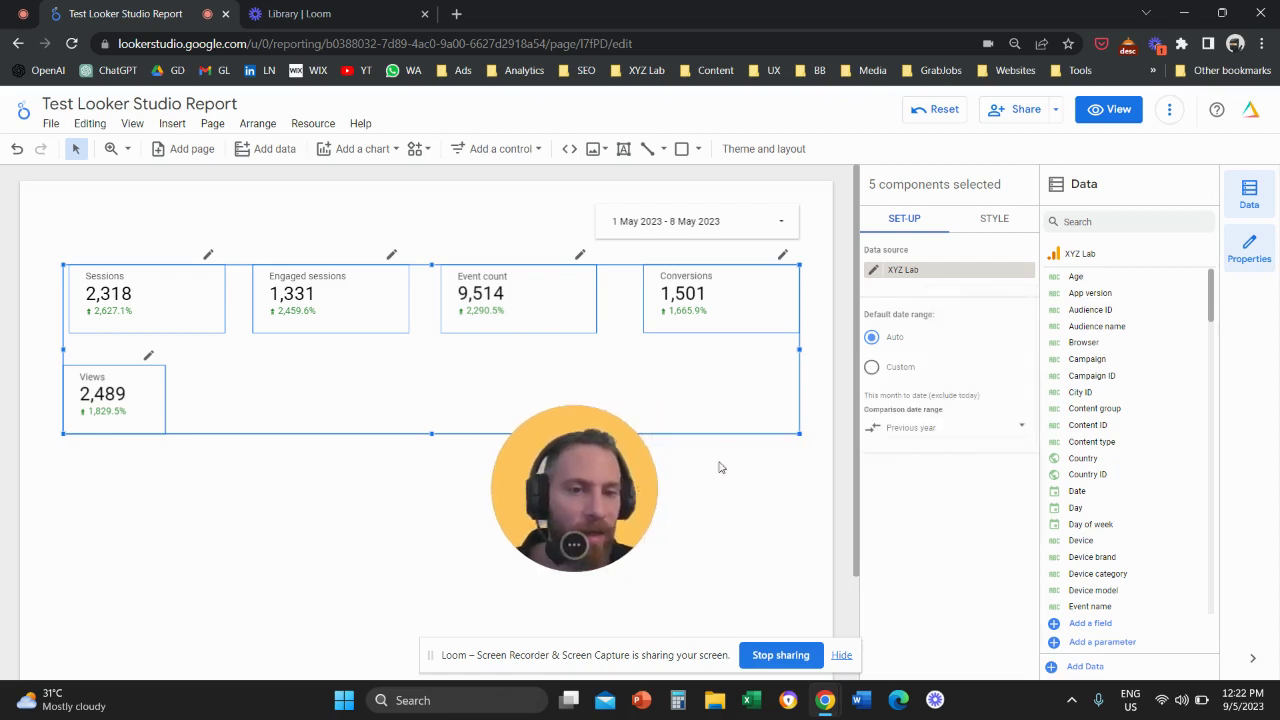
click(937, 427)
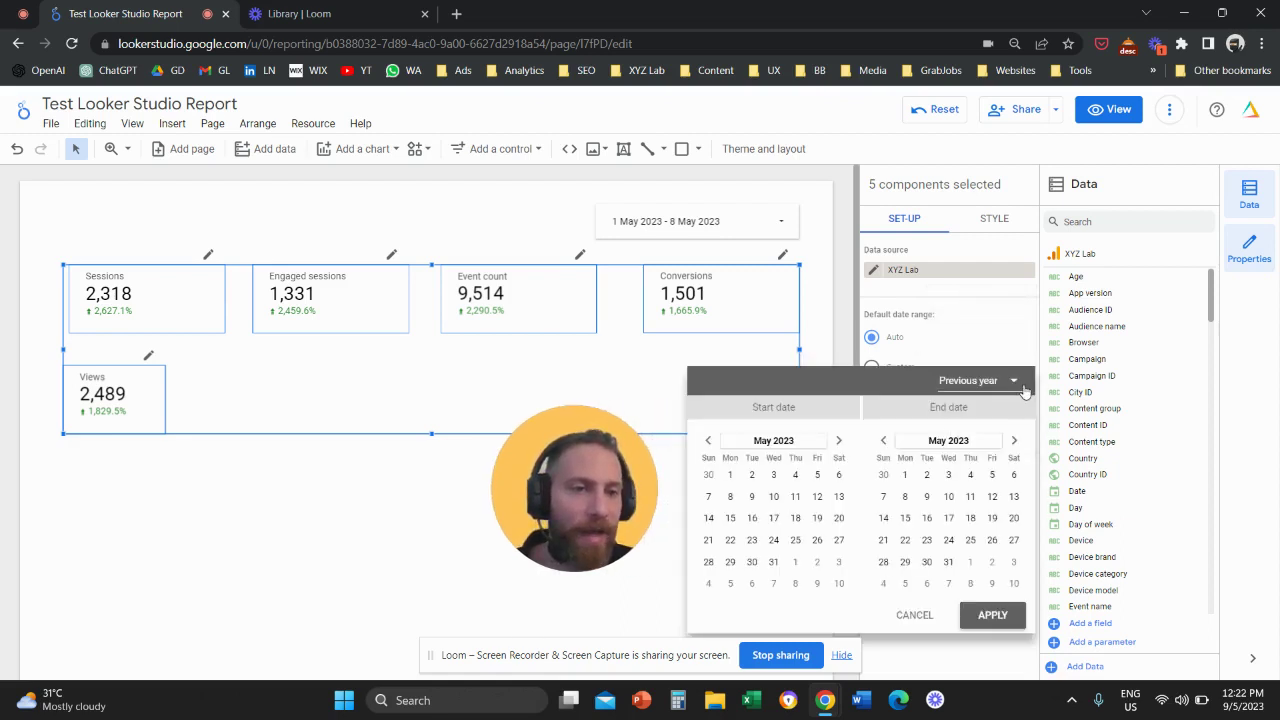
click(1013, 380)
click(1000, 318)
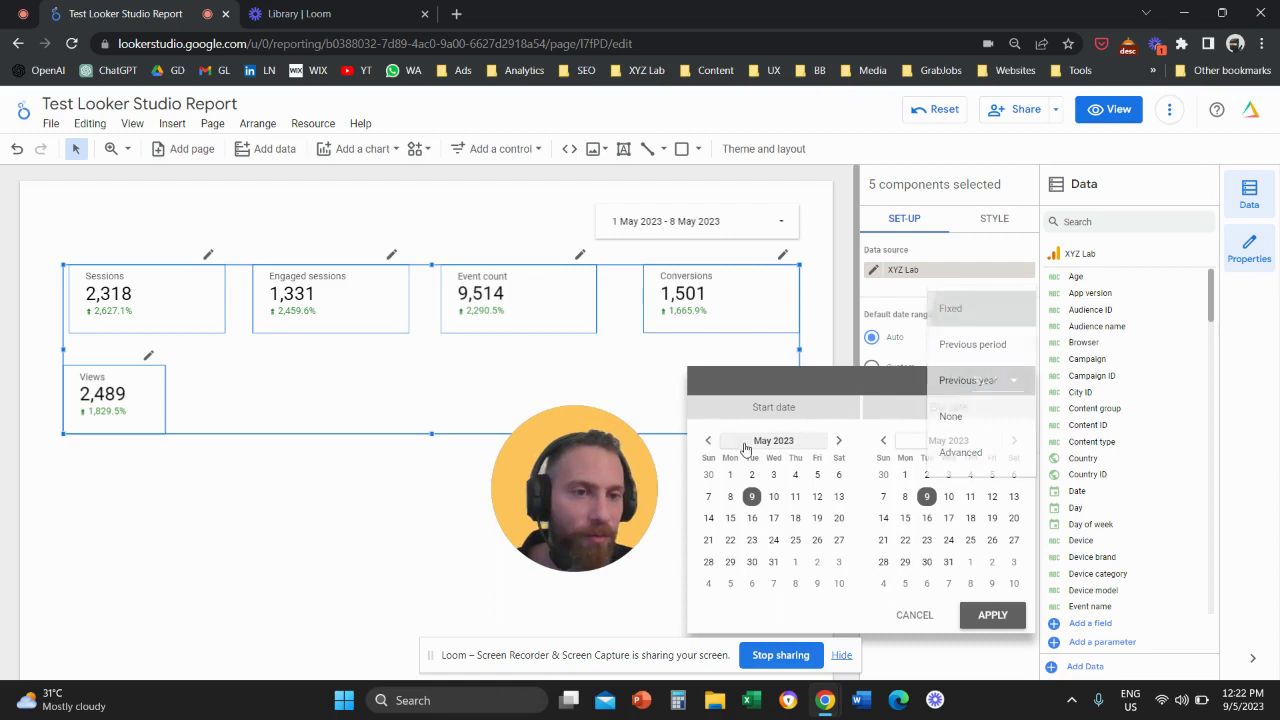
click(708, 440)
click(708, 440)
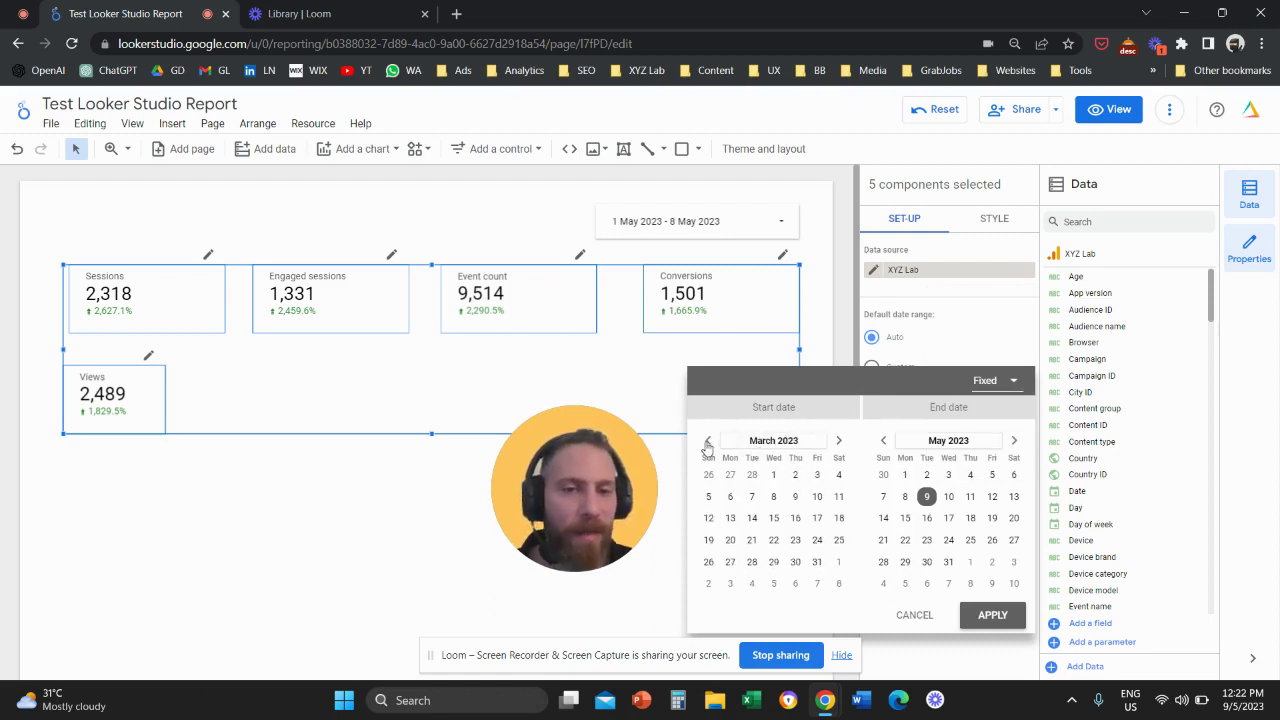
click(773, 475)
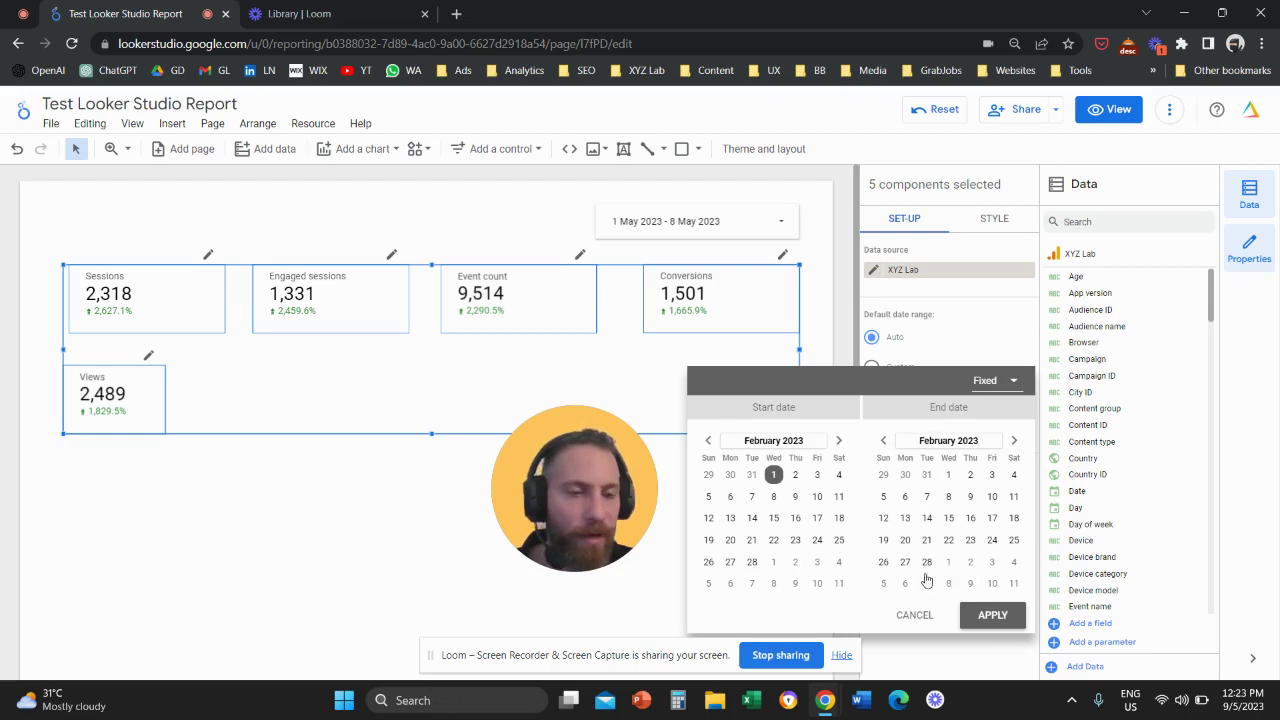
click(992, 614)
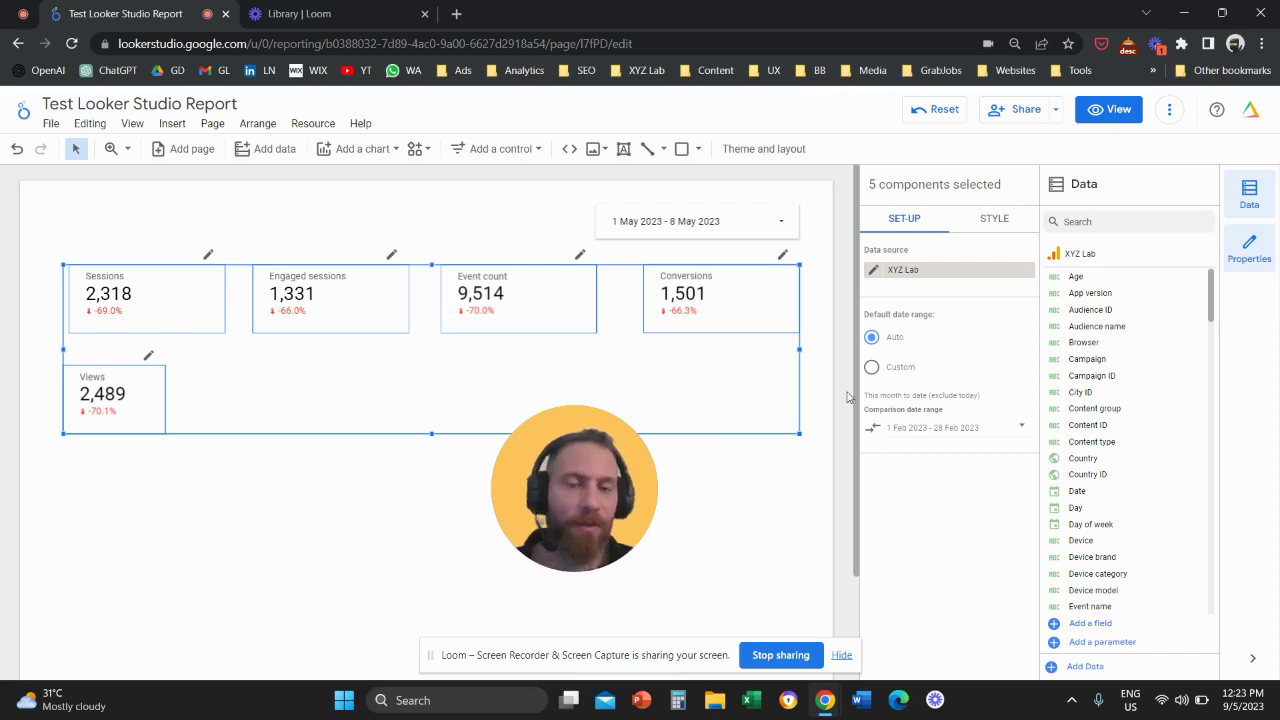
Step: Switch the scorecards' comparison back to Previous period, e.g. Sessions up 13.1%
drag(606, 464, 762, 454)
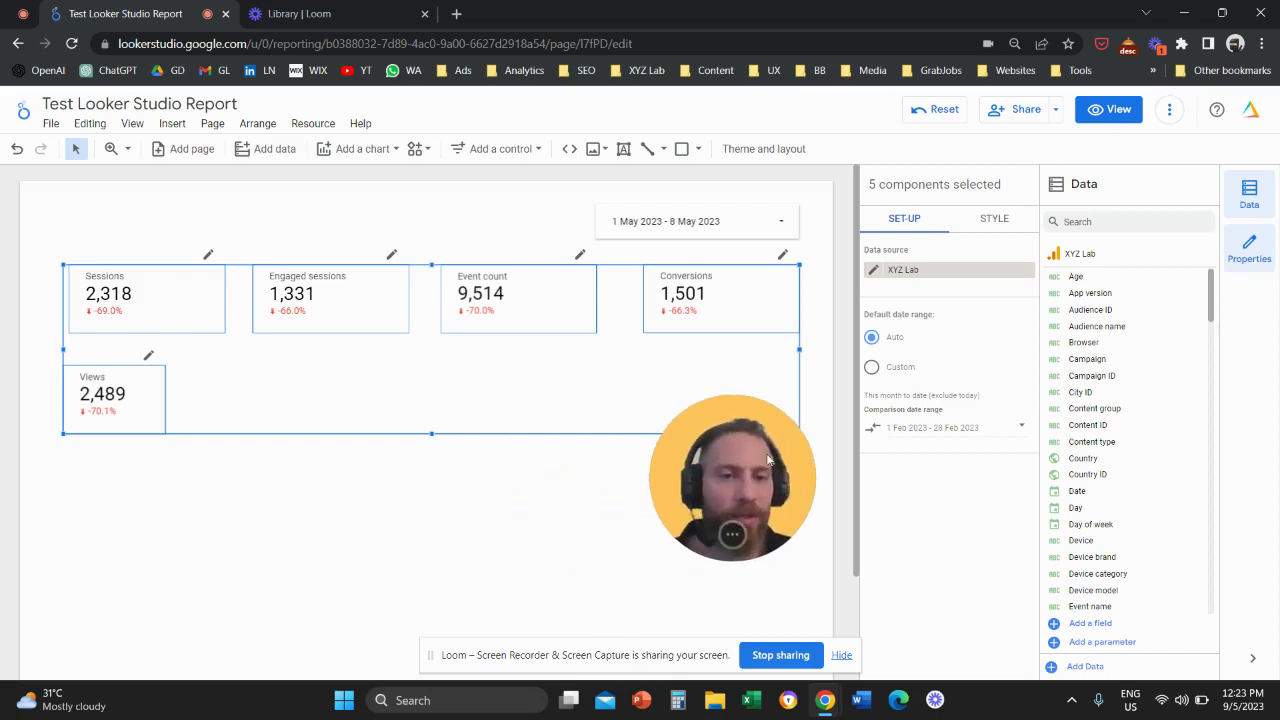
click(940, 427)
click(1018, 390)
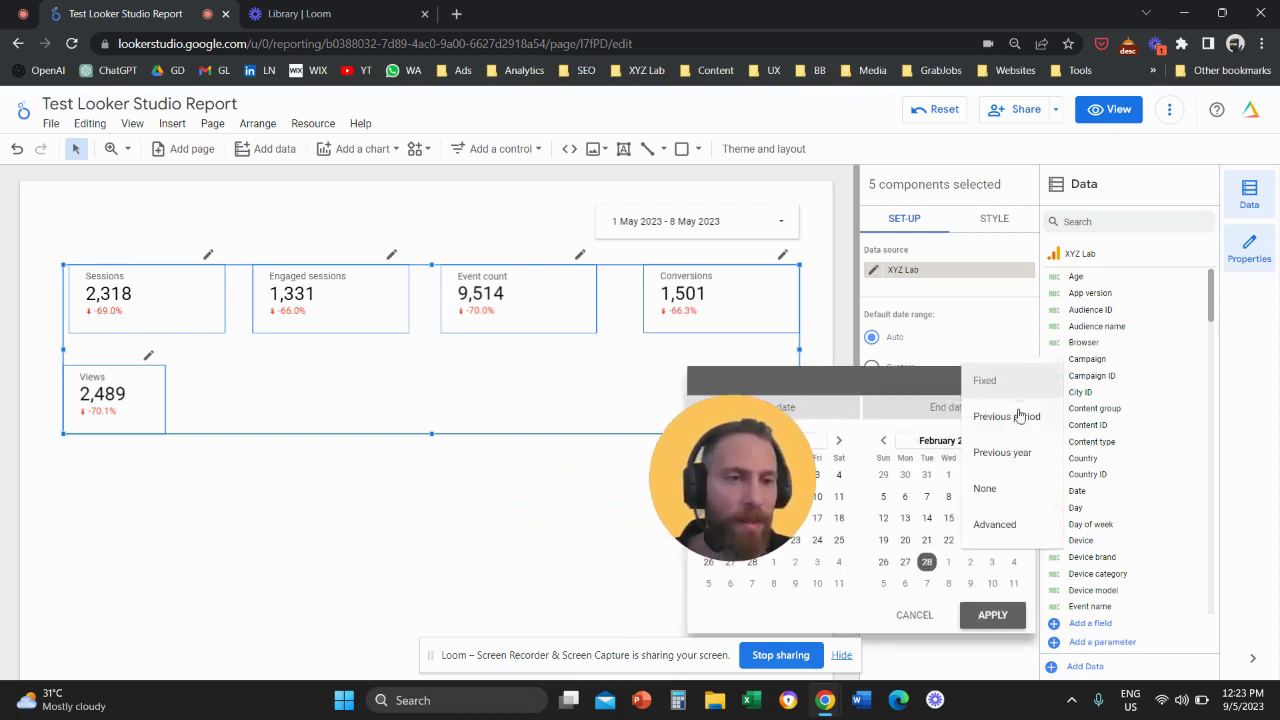
click(978, 416)
click(991, 616)
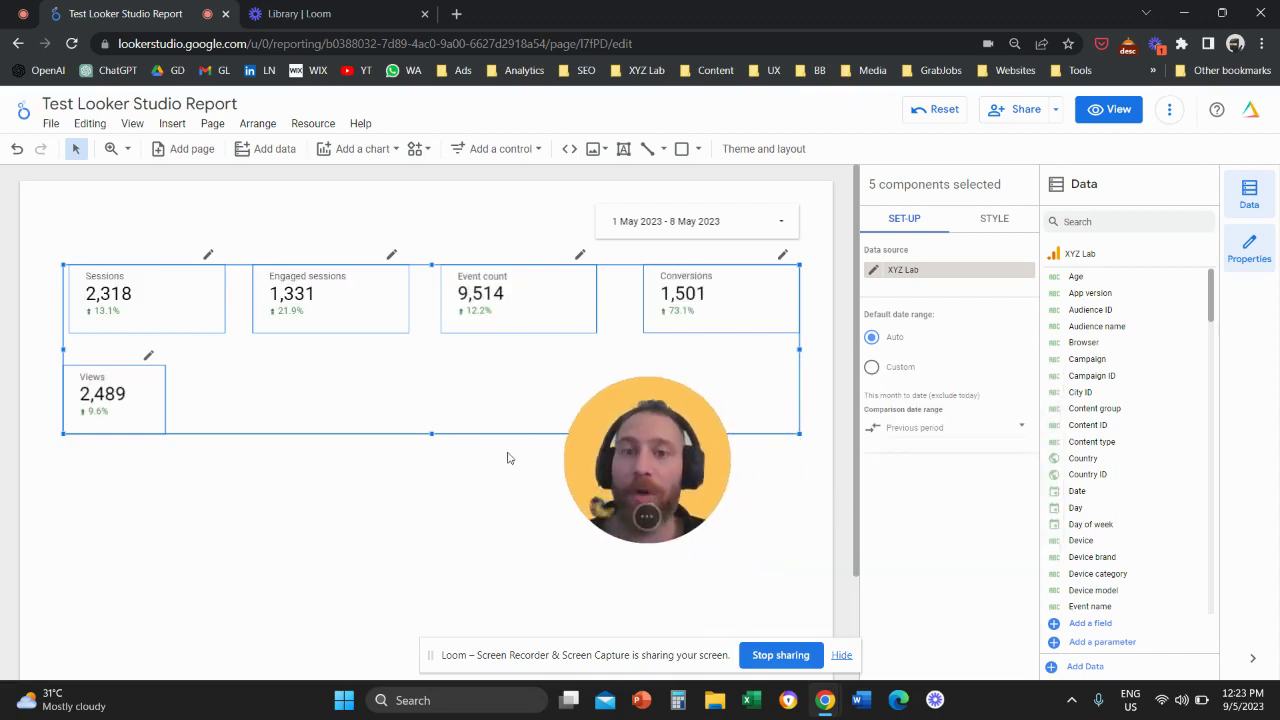
Step: Deselect the scorecards and check the report date range without changing it
click(600, 349)
click(675, 236)
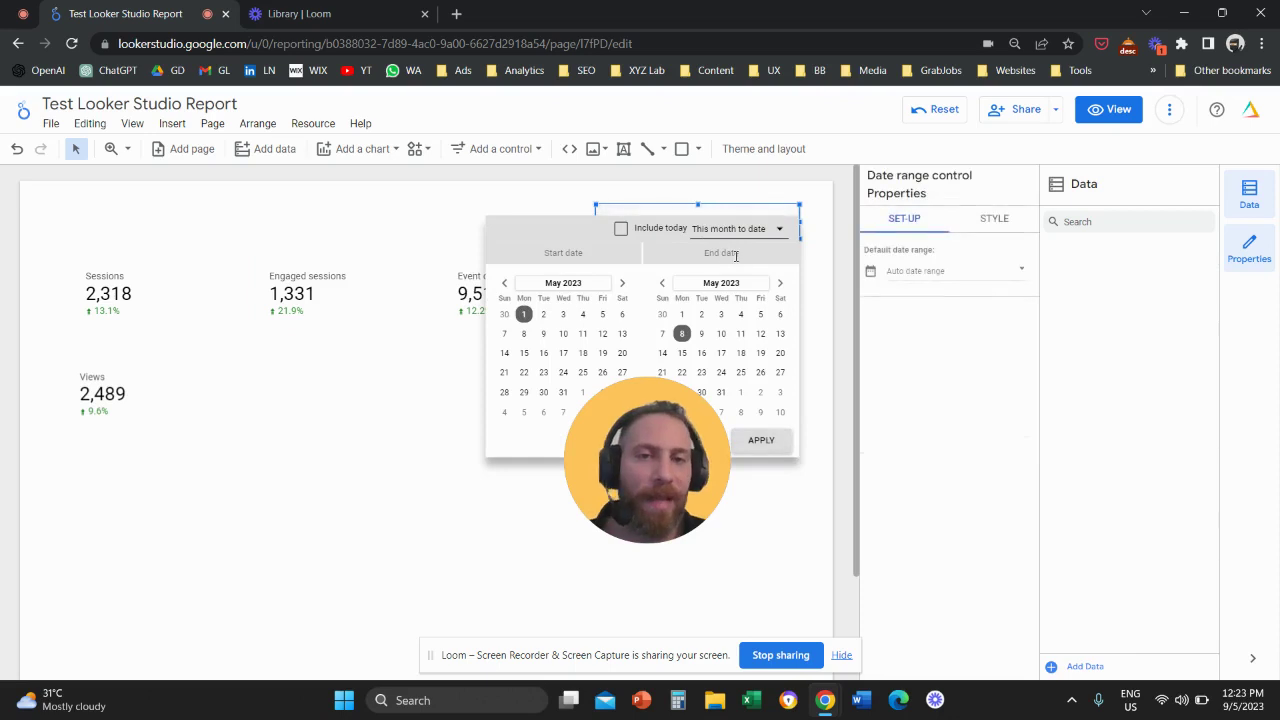
drag(672, 422, 716, 432)
click(761, 440)
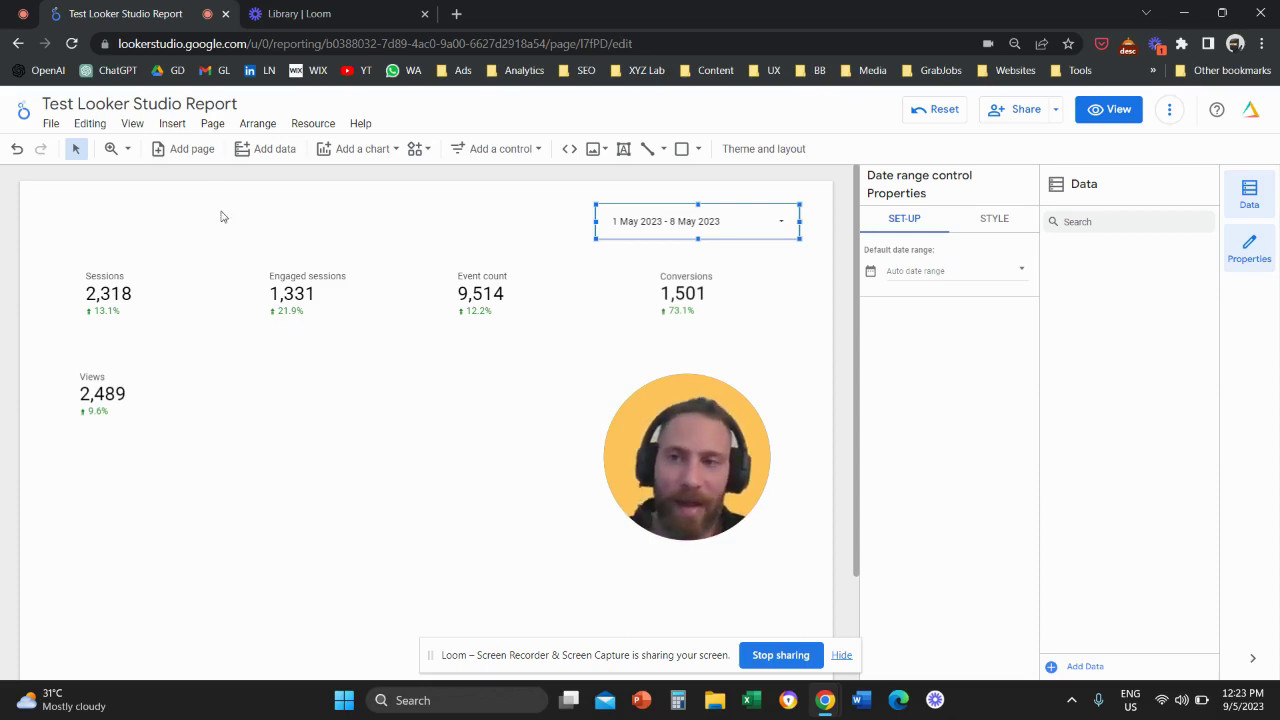
Step: Insert a table chart below the Views scorecard
click(172, 126)
scroll(258, 488, down, 5)
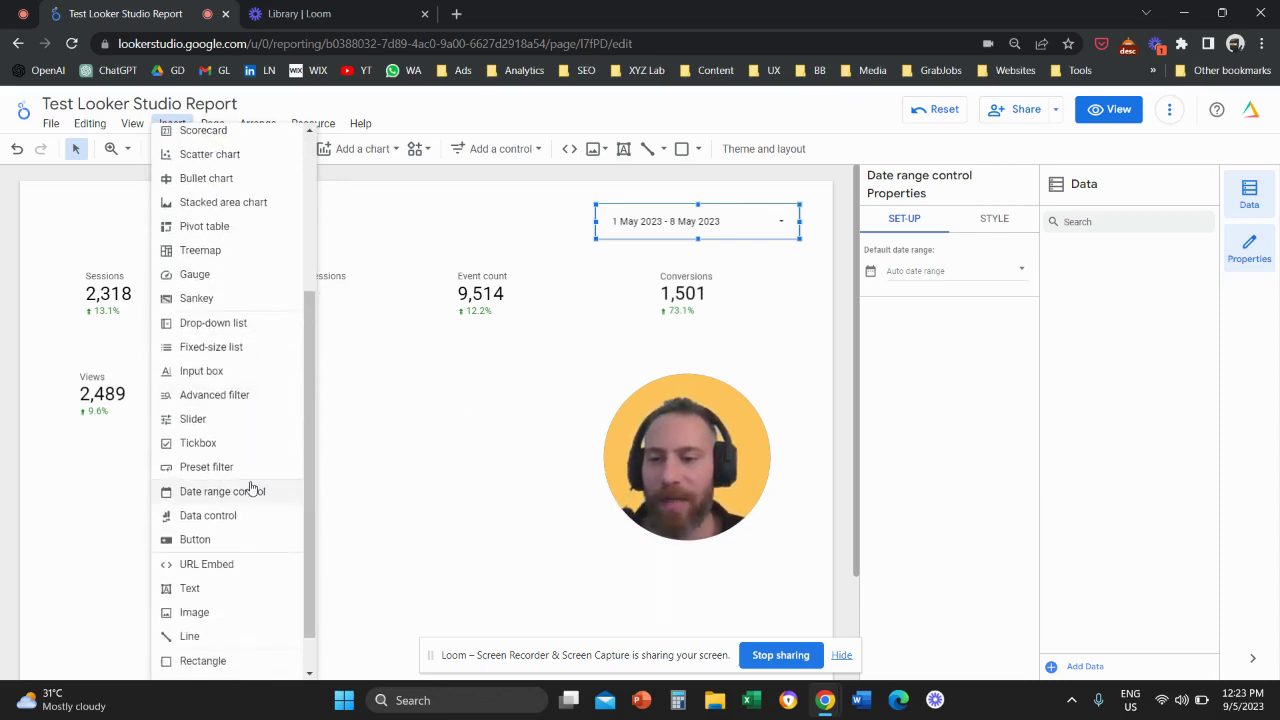
scroll(251, 488, down, 1)
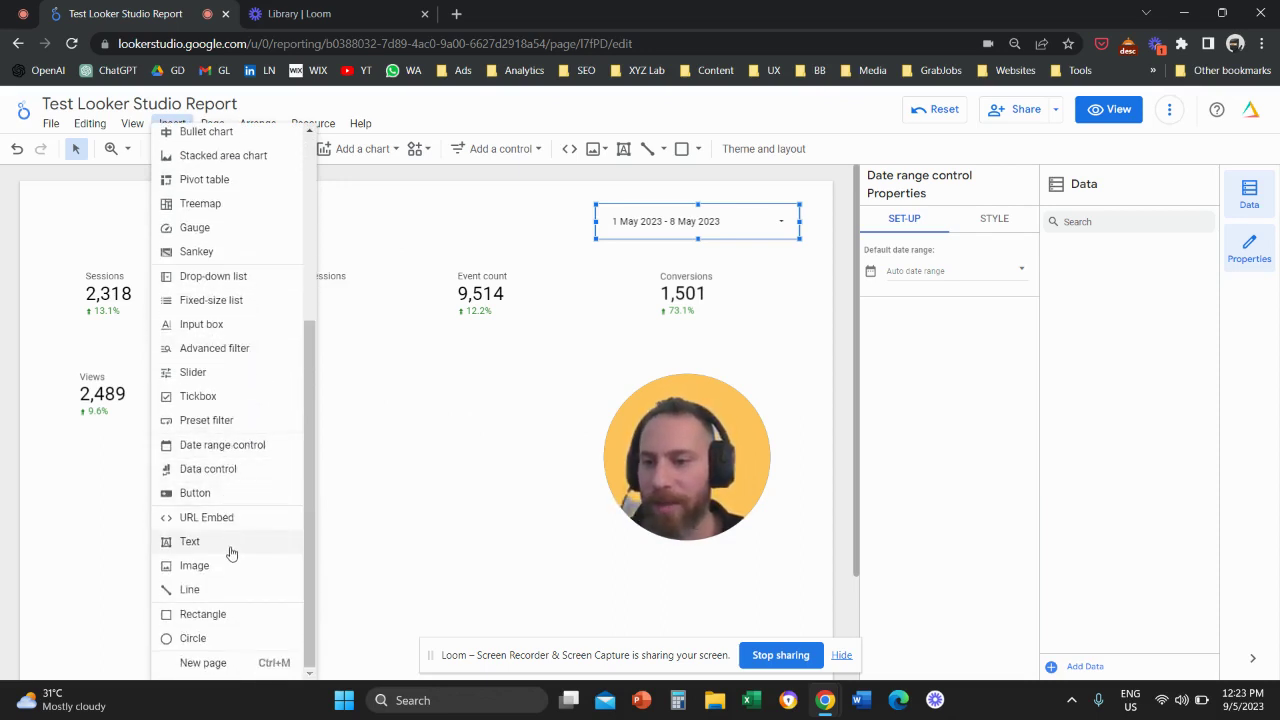
scroll(226, 483, up, 4)
scroll(227, 485, down, 2)
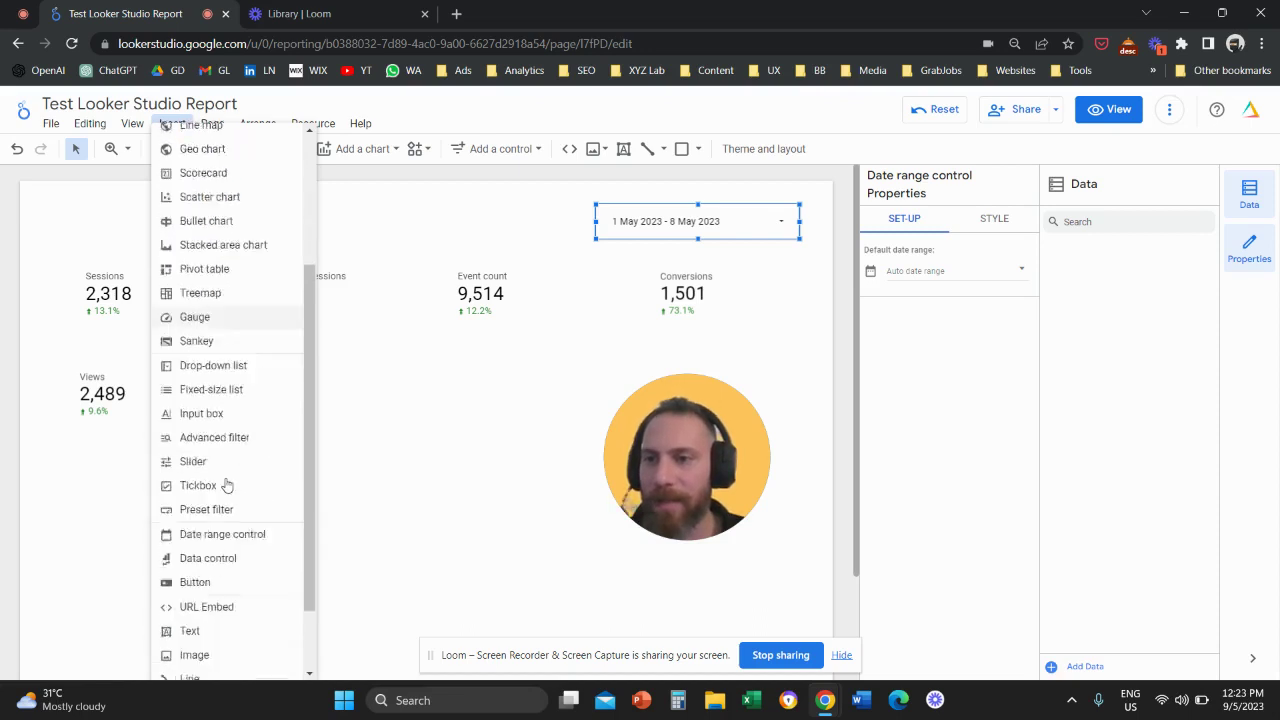
scroll(226, 485, up, 4)
click(200, 240)
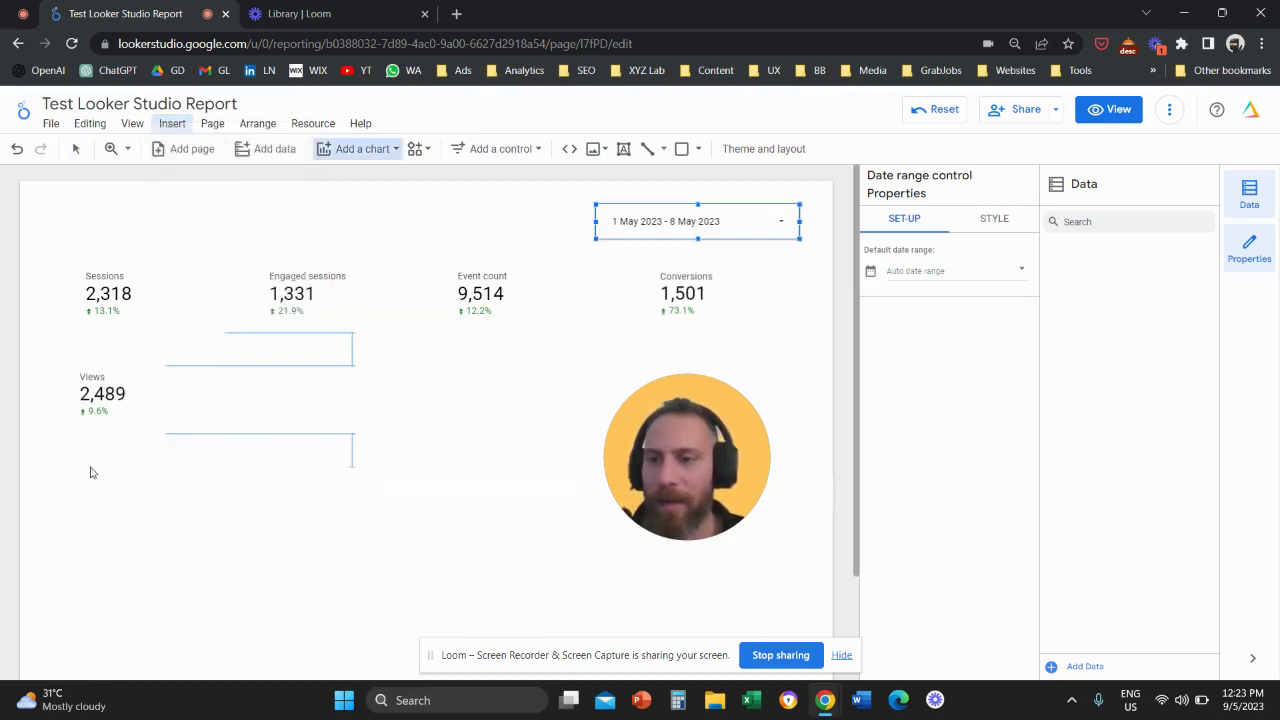
click(90, 472)
drag(647, 437, 478, 393)
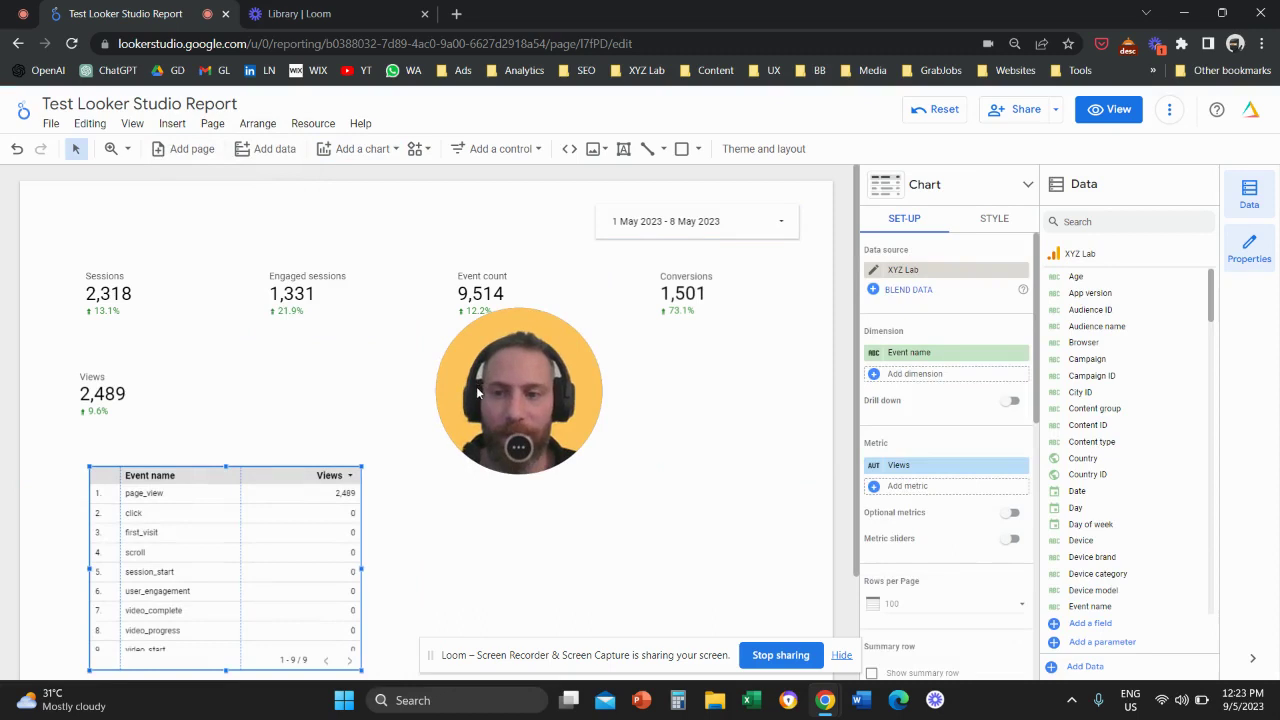
Step: Show Sessions by Session default channel grouping in the table and widen it
click(934, 352)
text(channe)
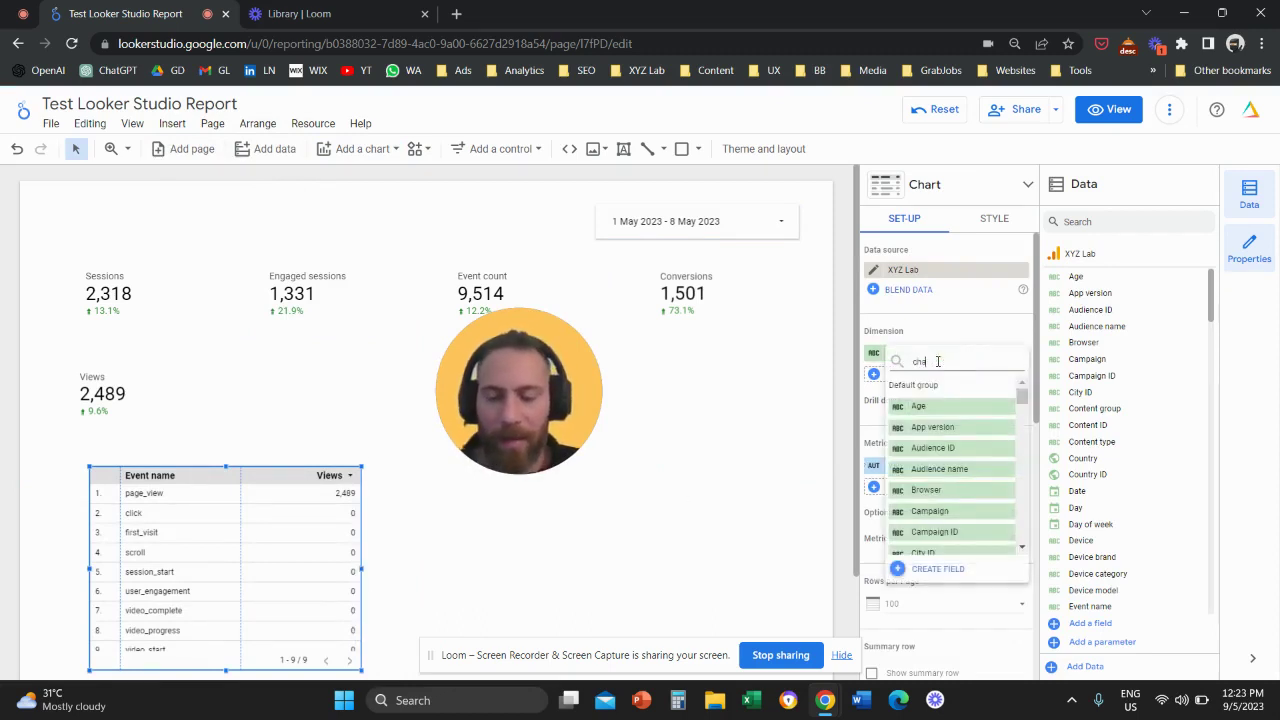
click(948, 408)
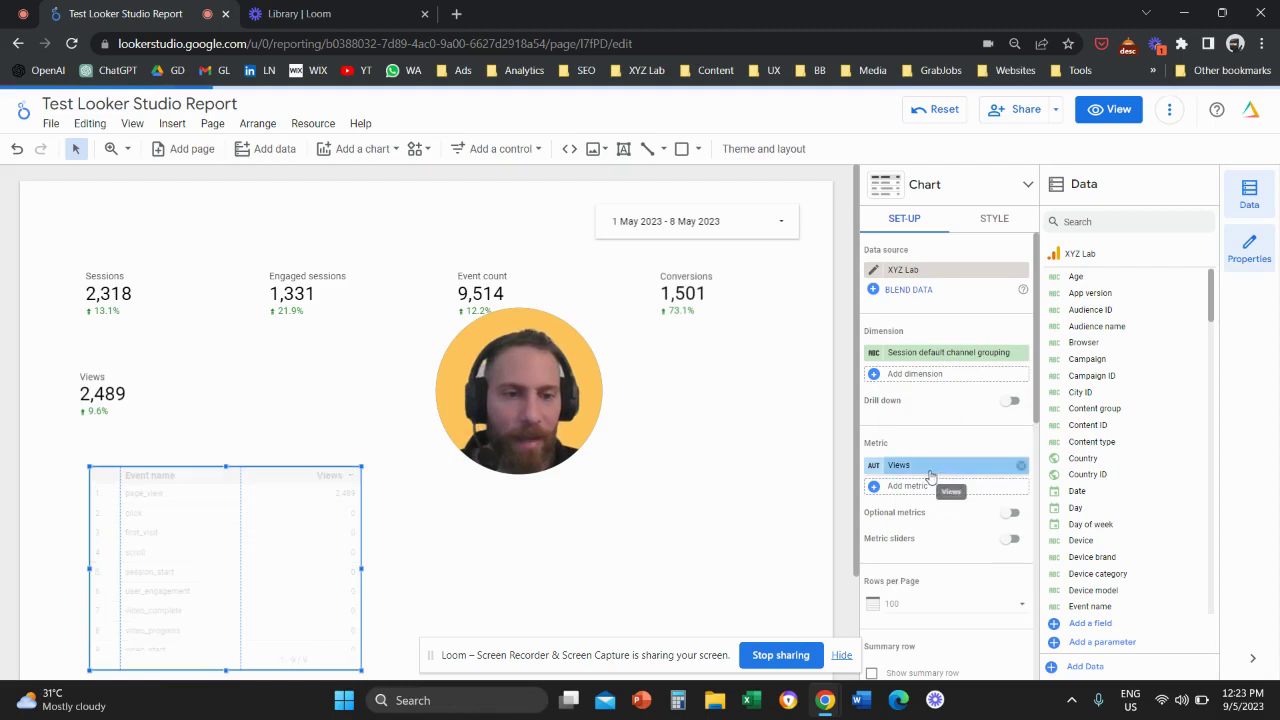
click(929, 468)
text(sess)
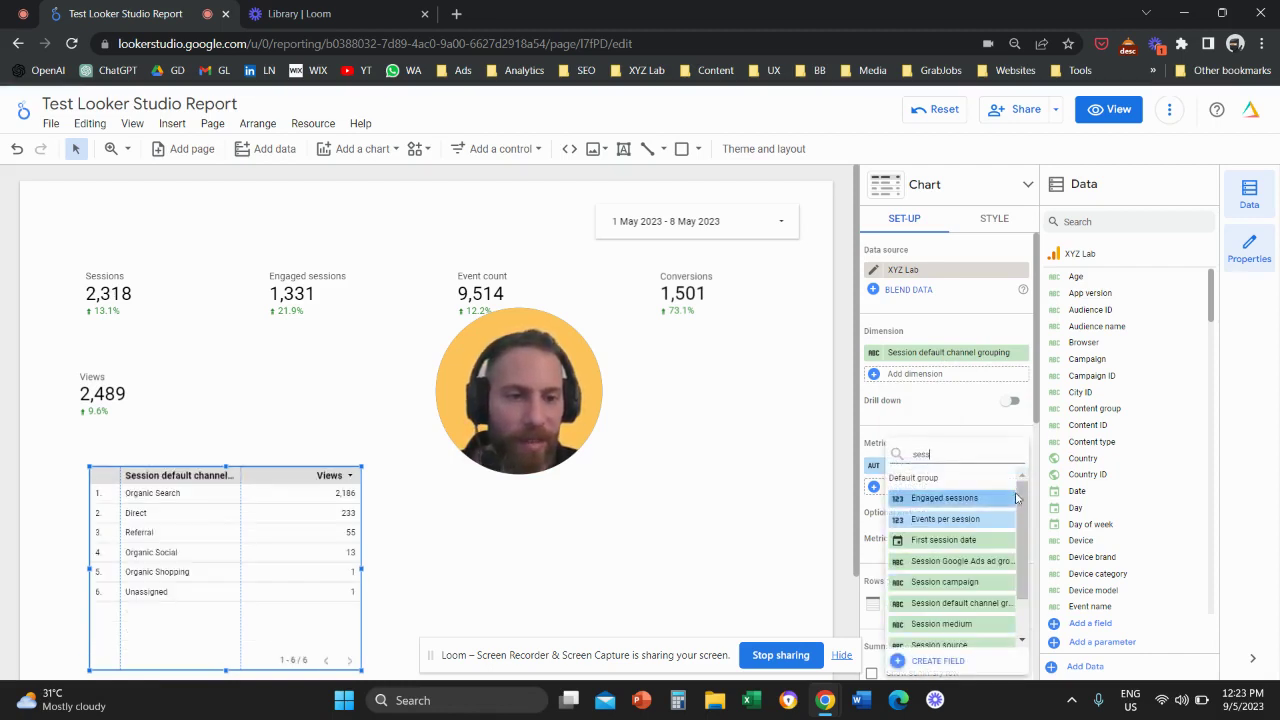
scroll(1020, 500, down, 3)
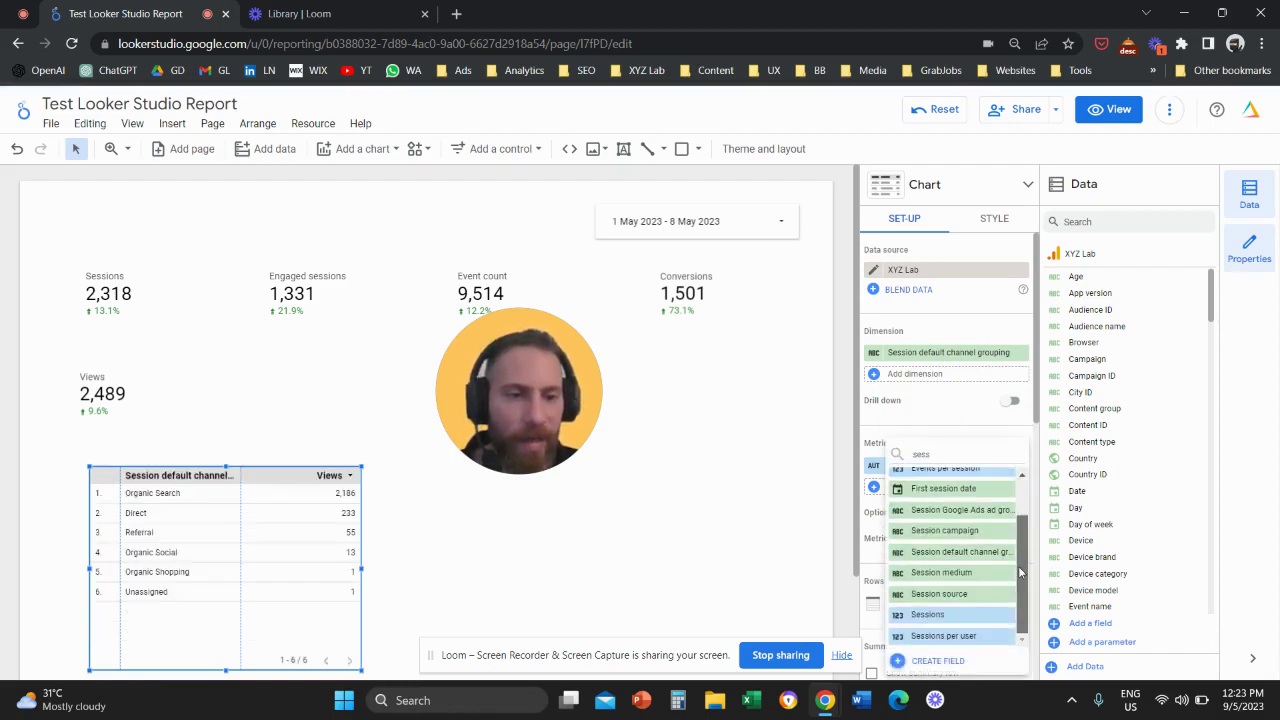
click(955, 614)
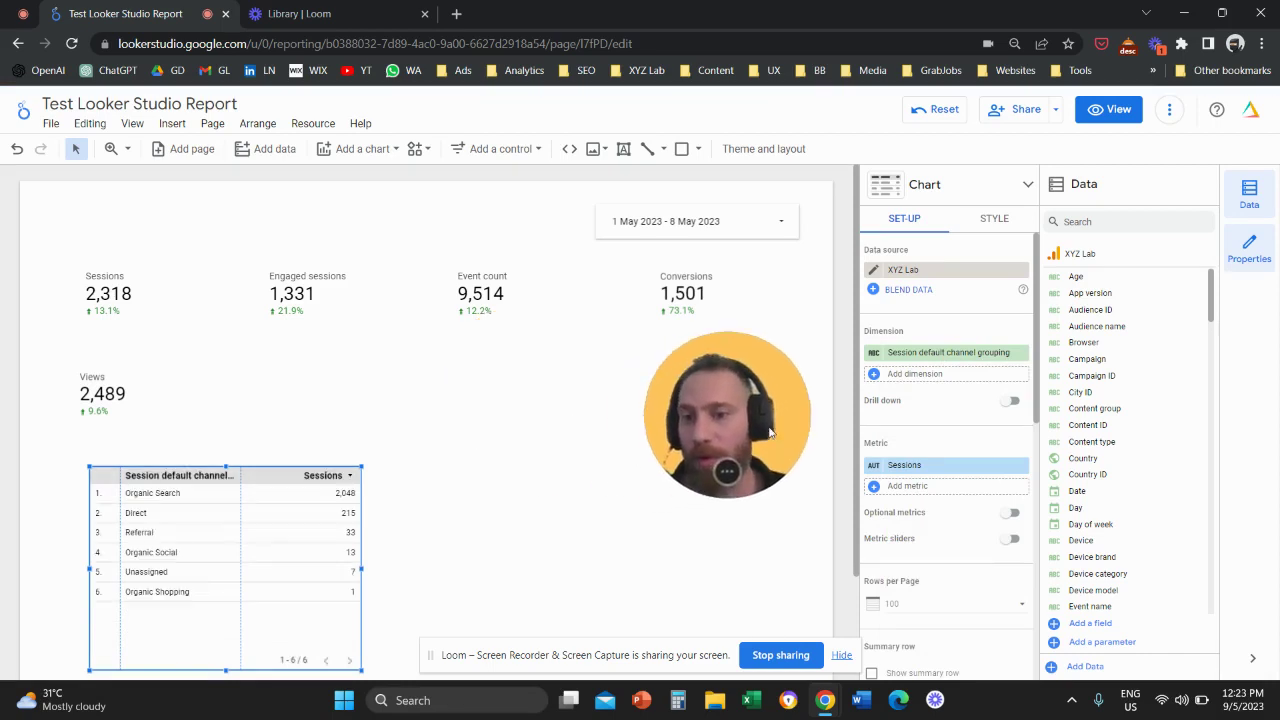
drag(361, 570, 708, 563)
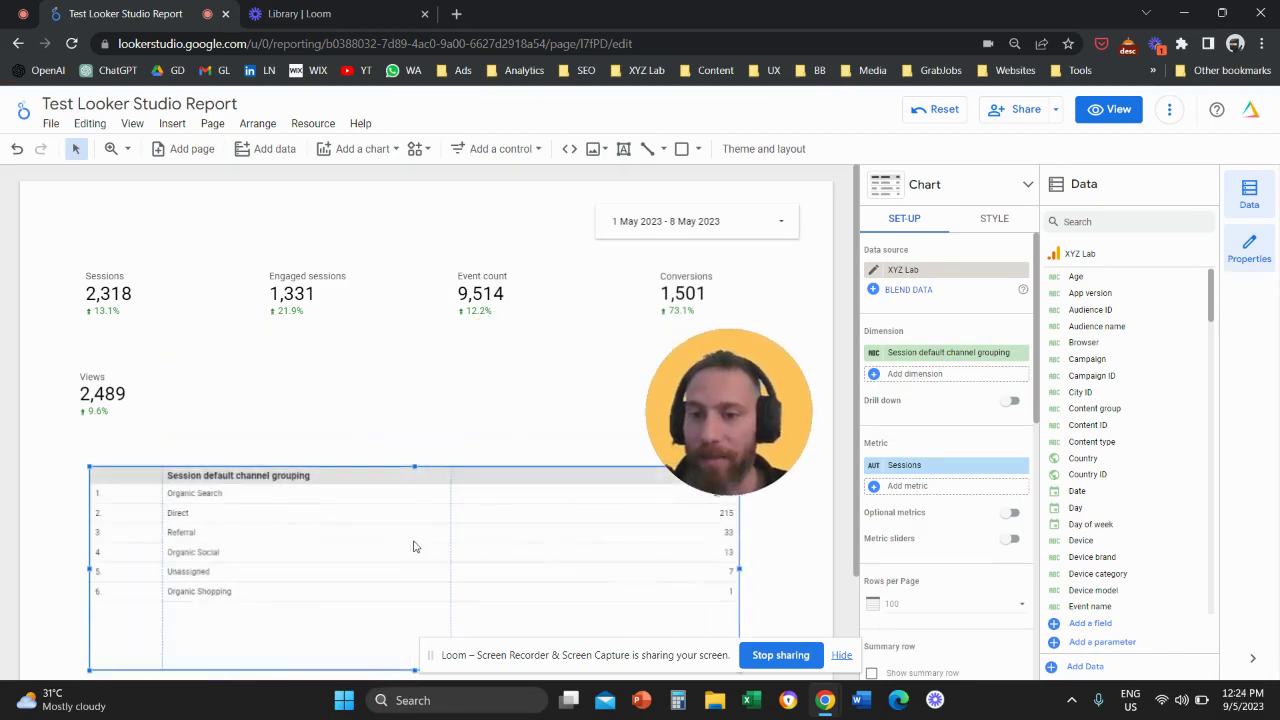
drag(414, 543, 410, 522)
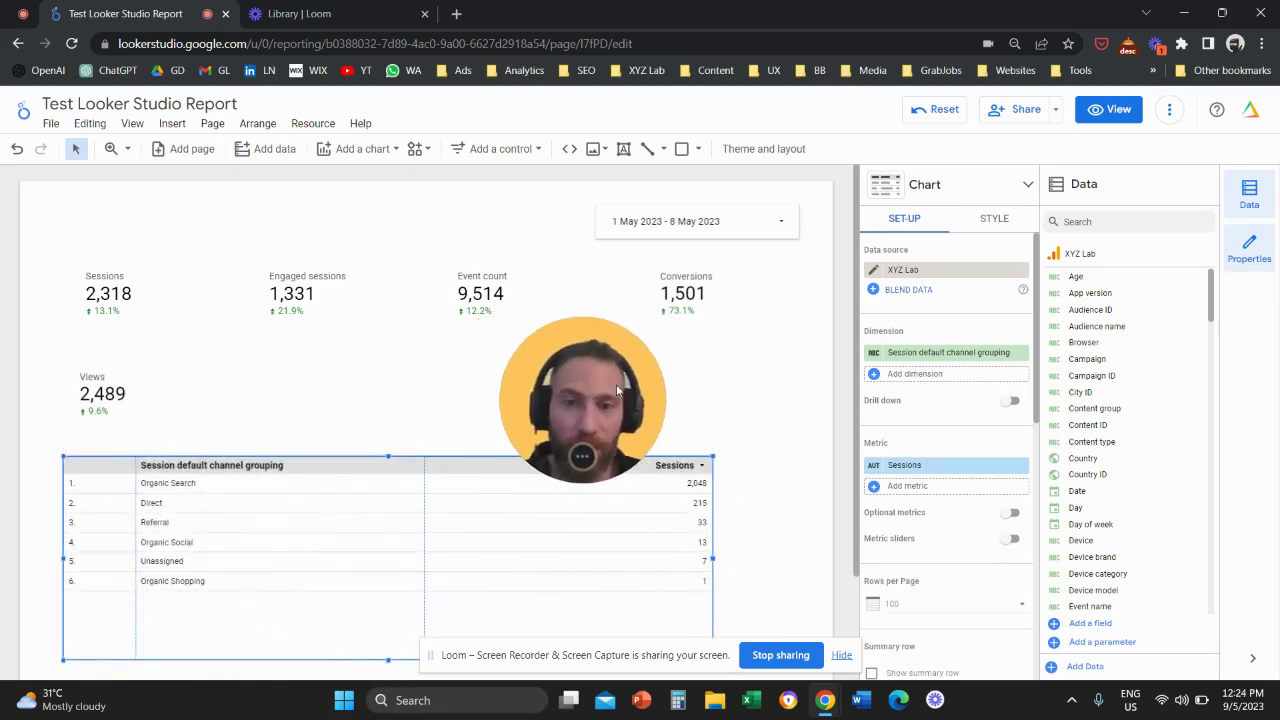
Step: Set the channel table's comparison date range to Previous period, adding a % Δ column
click(400, 434)
click(380, 503)
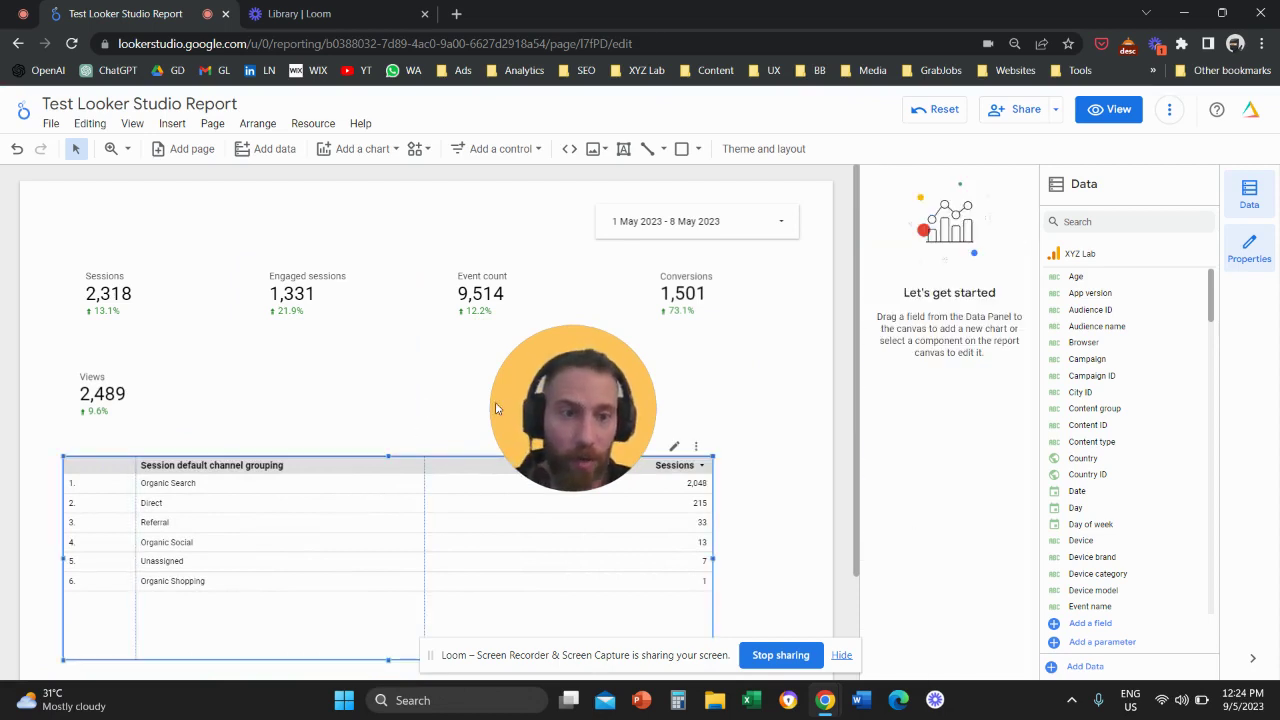
drag(497, 408, 734, 428)
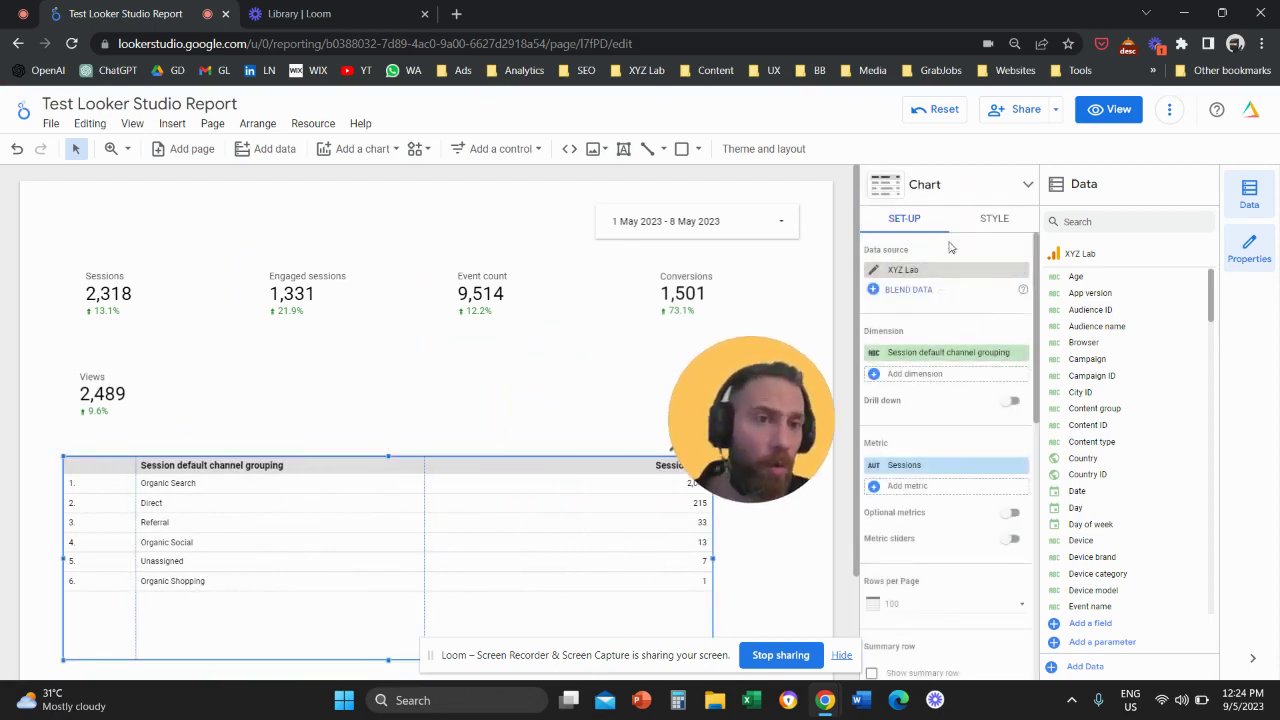
scroll(950, 420, down, 3)
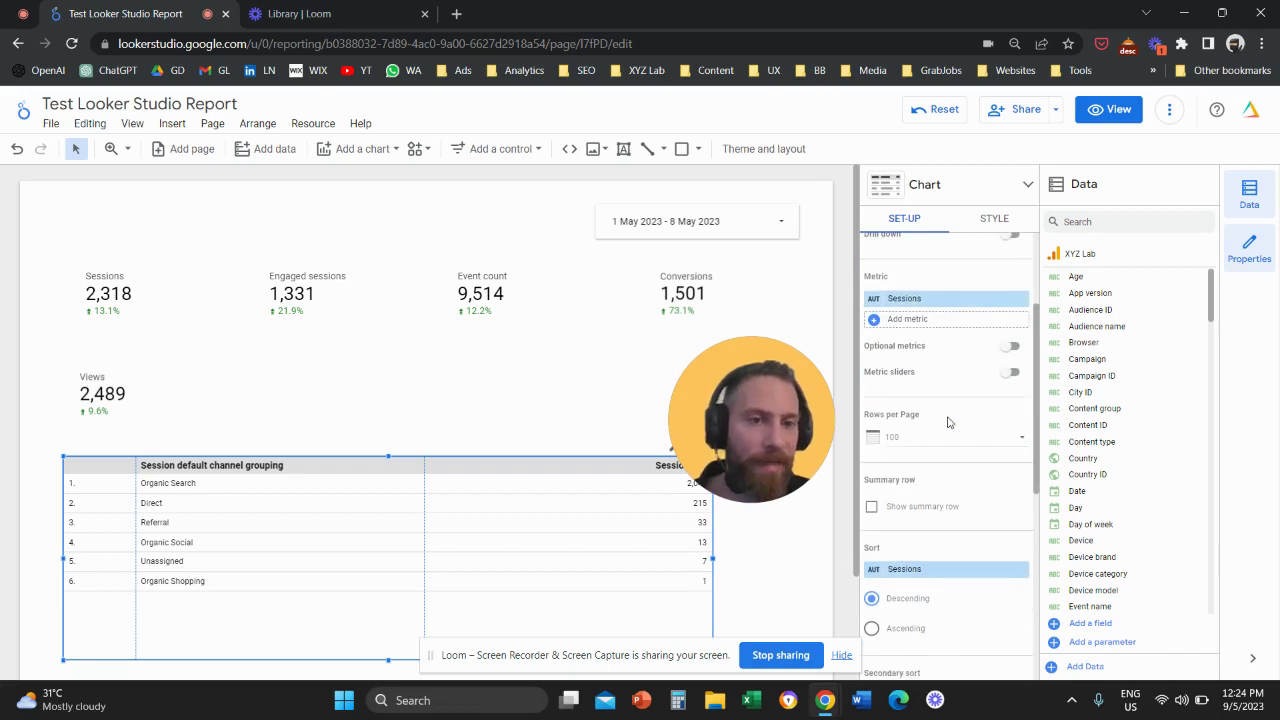
scroll(948, 422, down, 5)
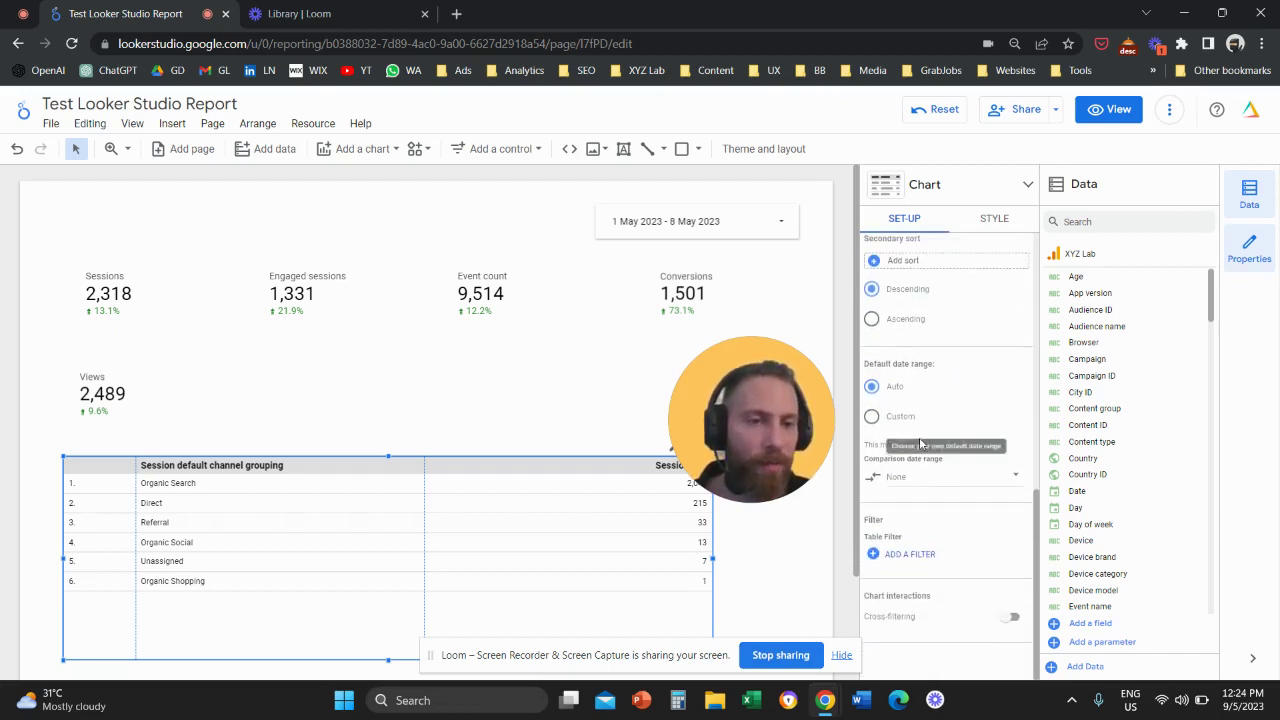
click(948, 478)
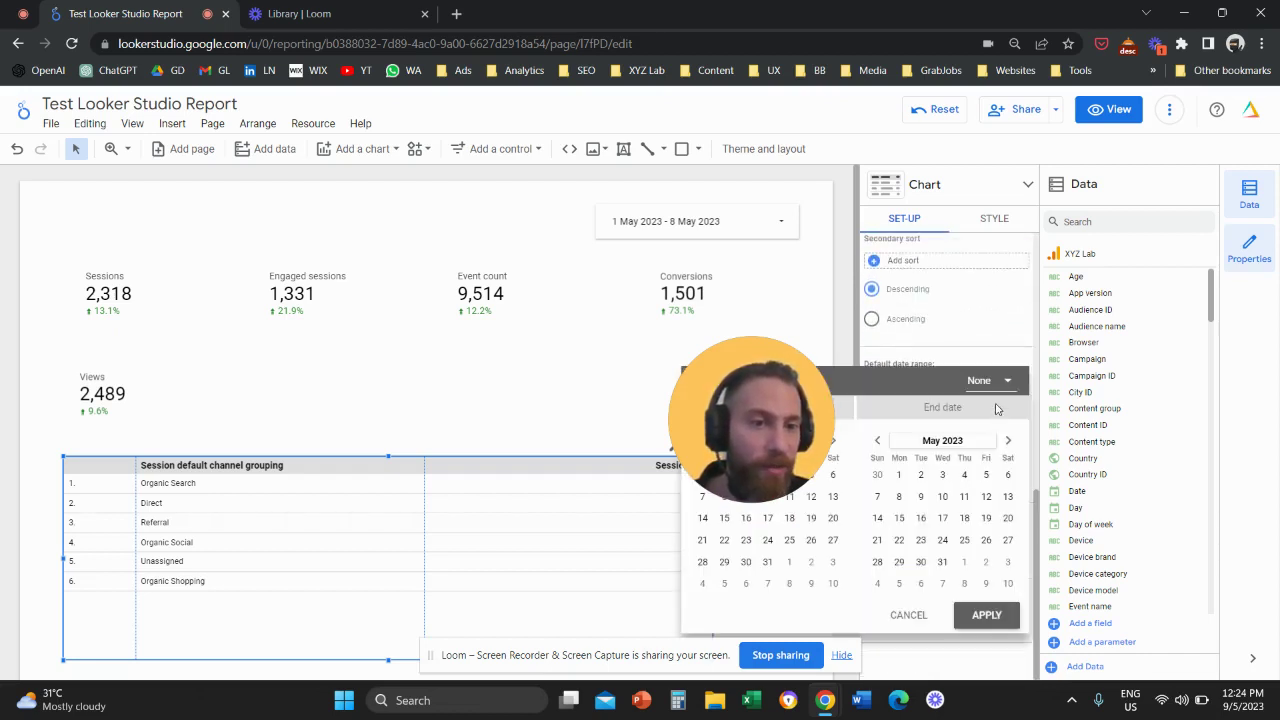
click(996, 386)
click(1012, 310)
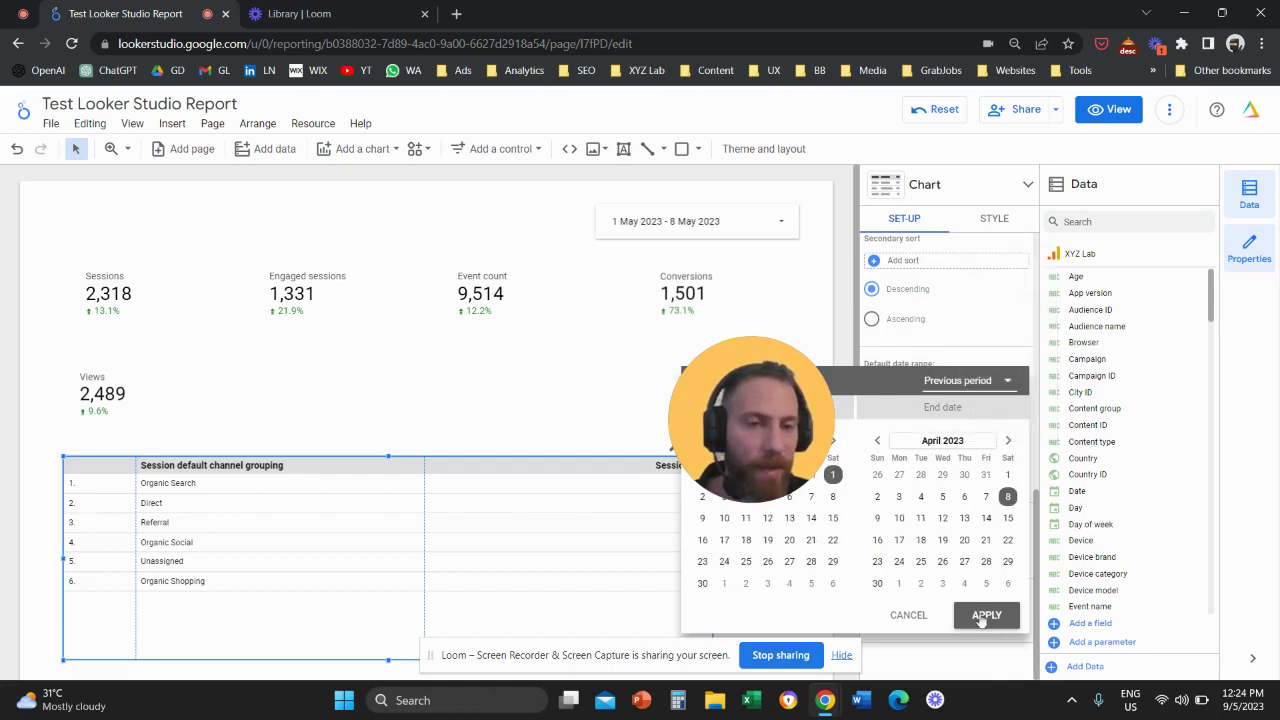
click(986, 614)
Step: Narrow the channel table's Sessions column
drag(747, 358, 650, 230)
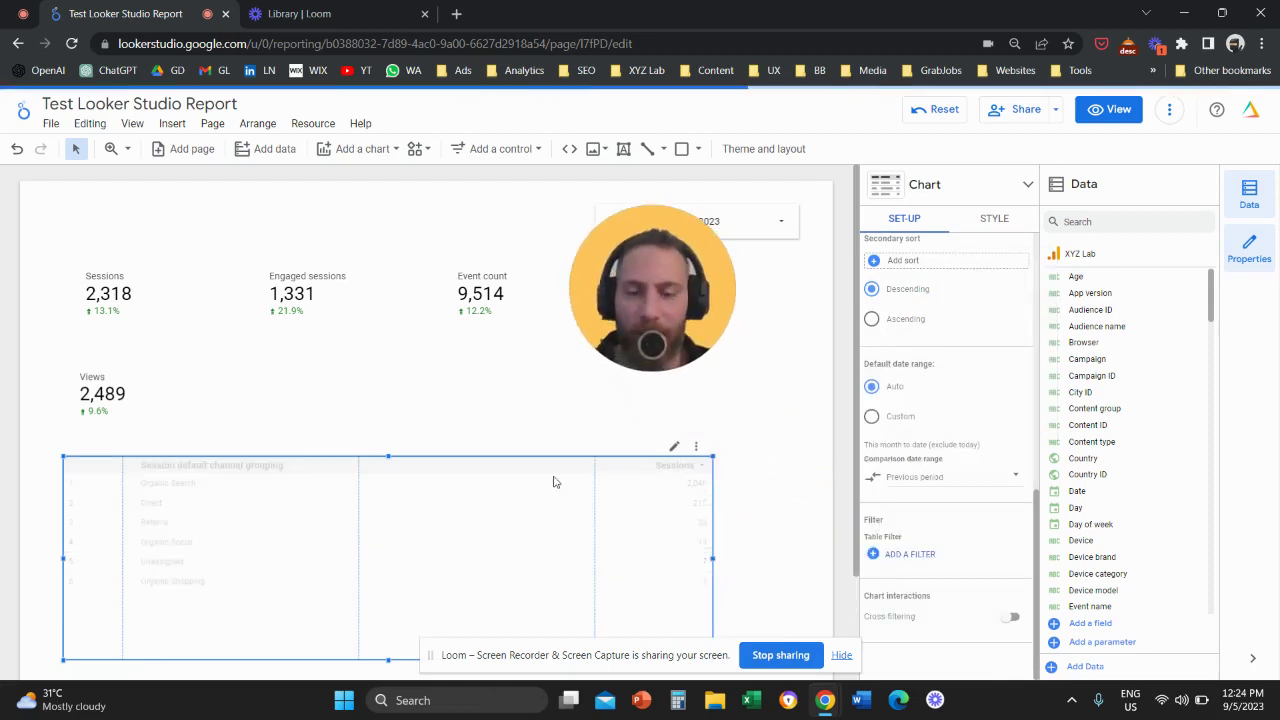
drag(620, 330, 502, 363)
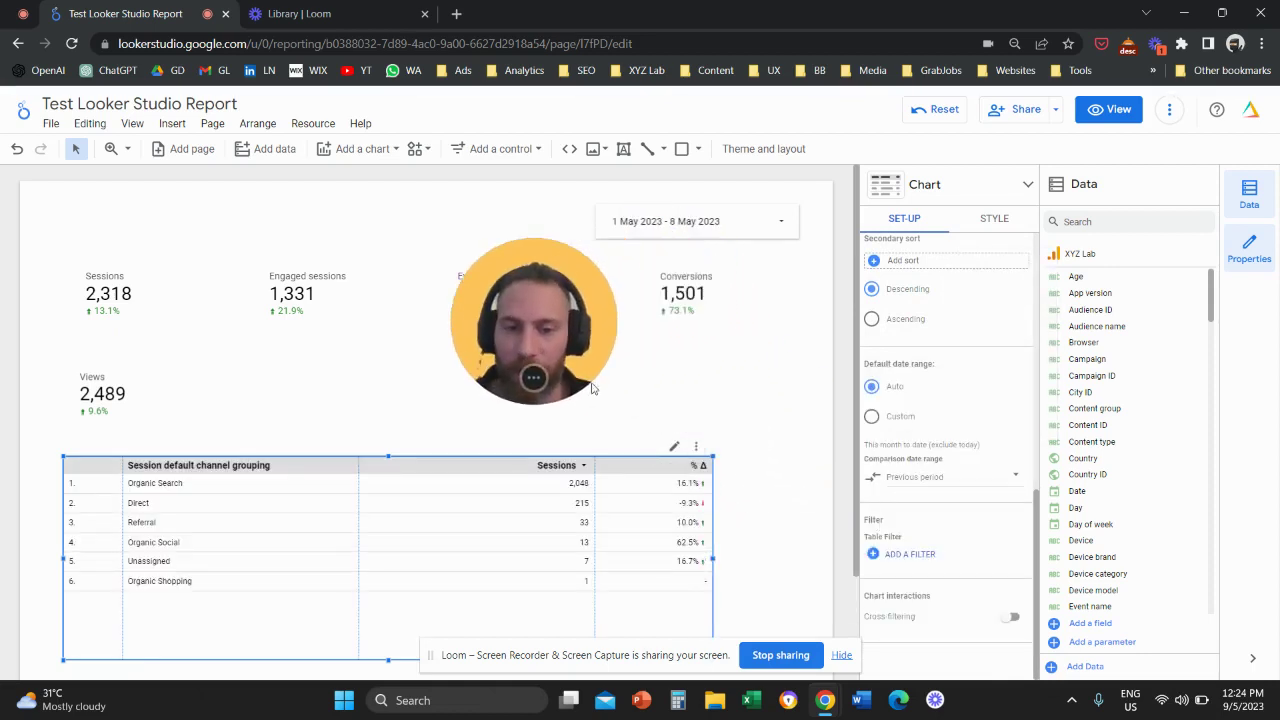
drag(570, 465, 542, 465)
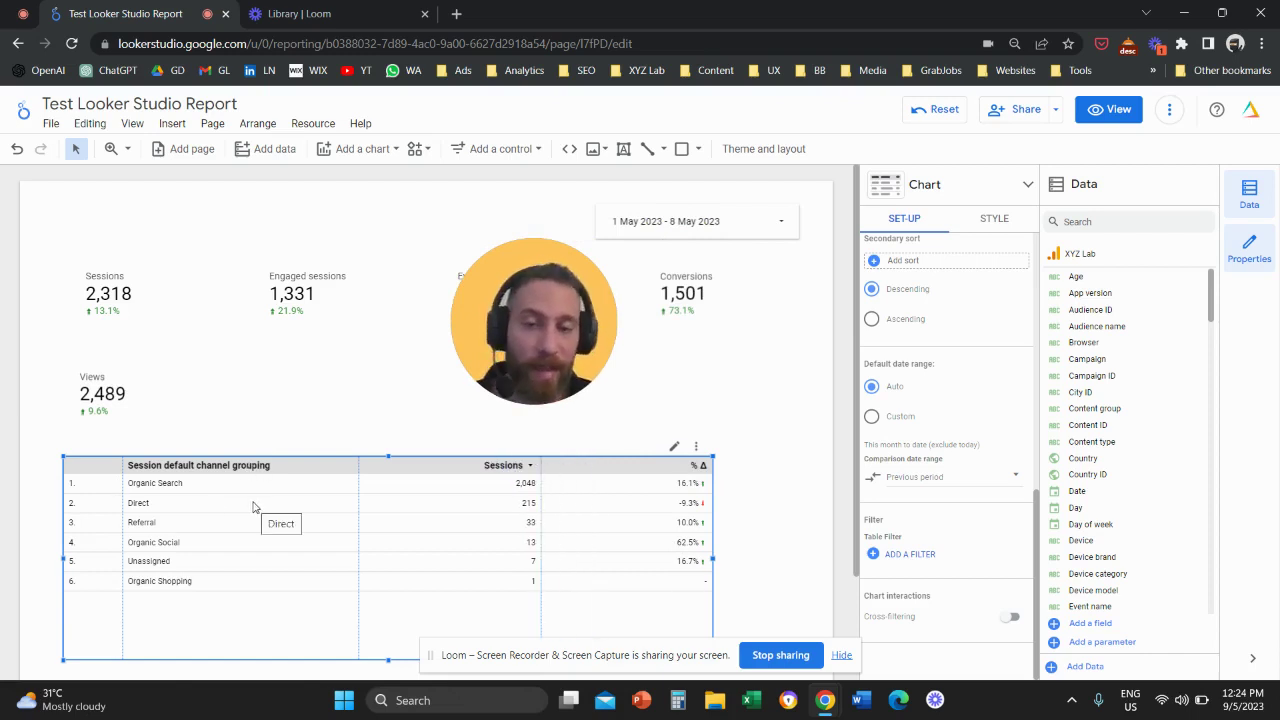
scroll(742, 449, down, 1)
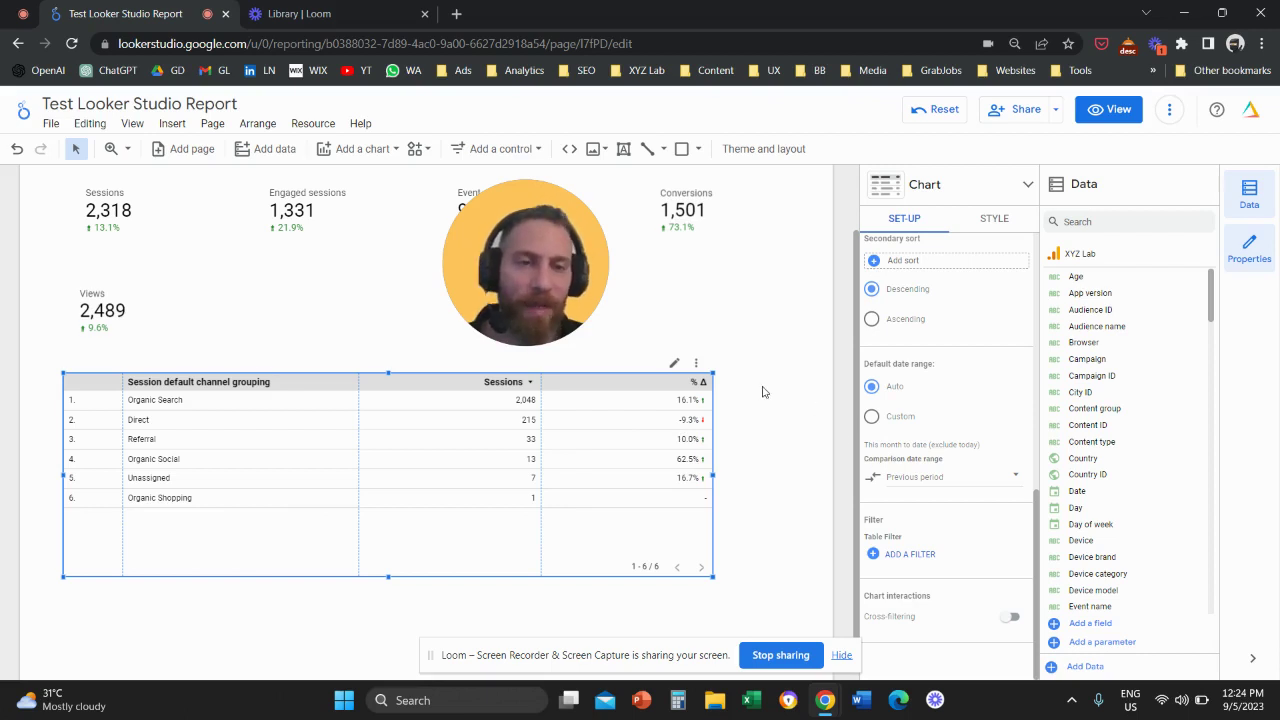
Step: Change the channel table's chart type to Table with heatmap
scroll(762, 391, up, 2)
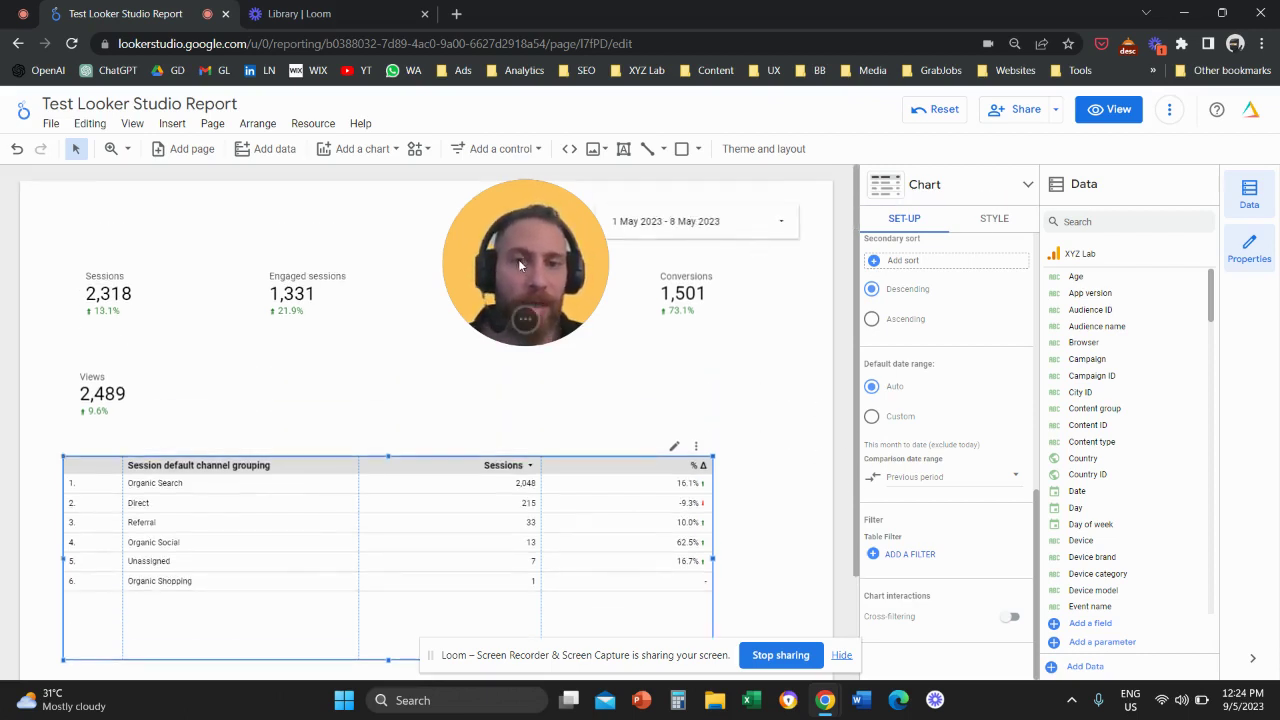
drag(519, 265, 756, 310)
click(998, 190)
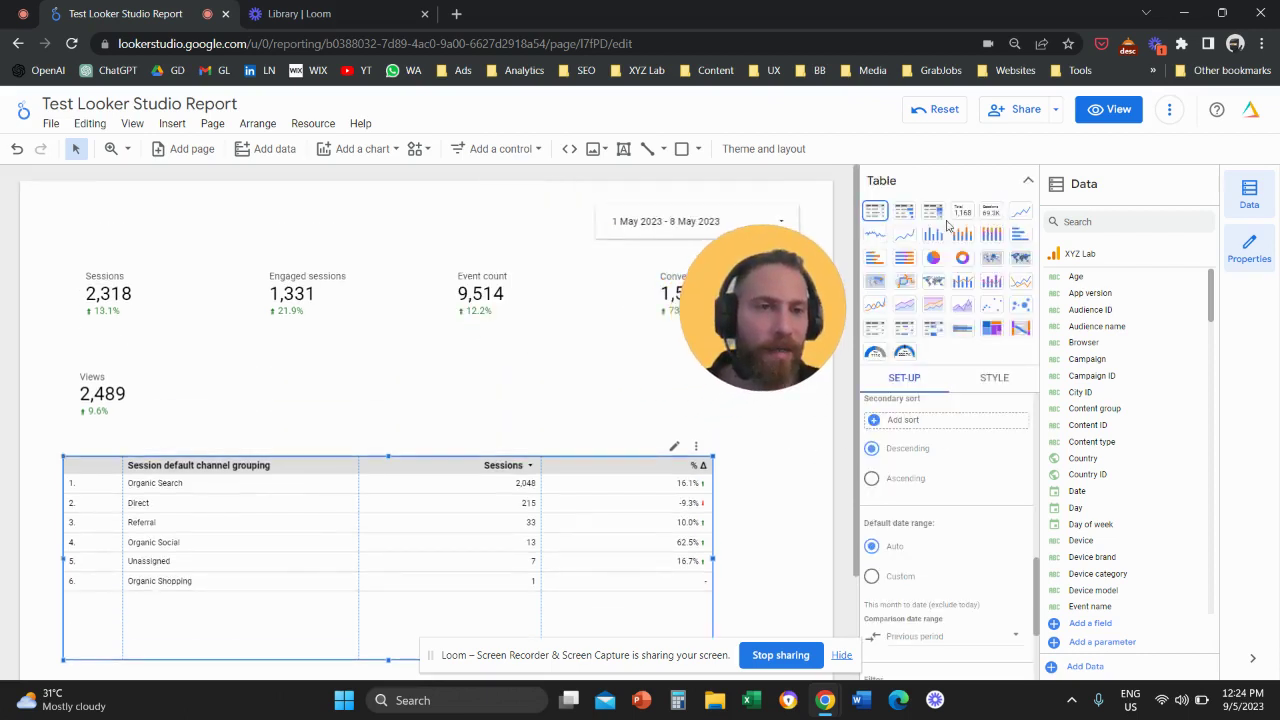
click(932, 213)
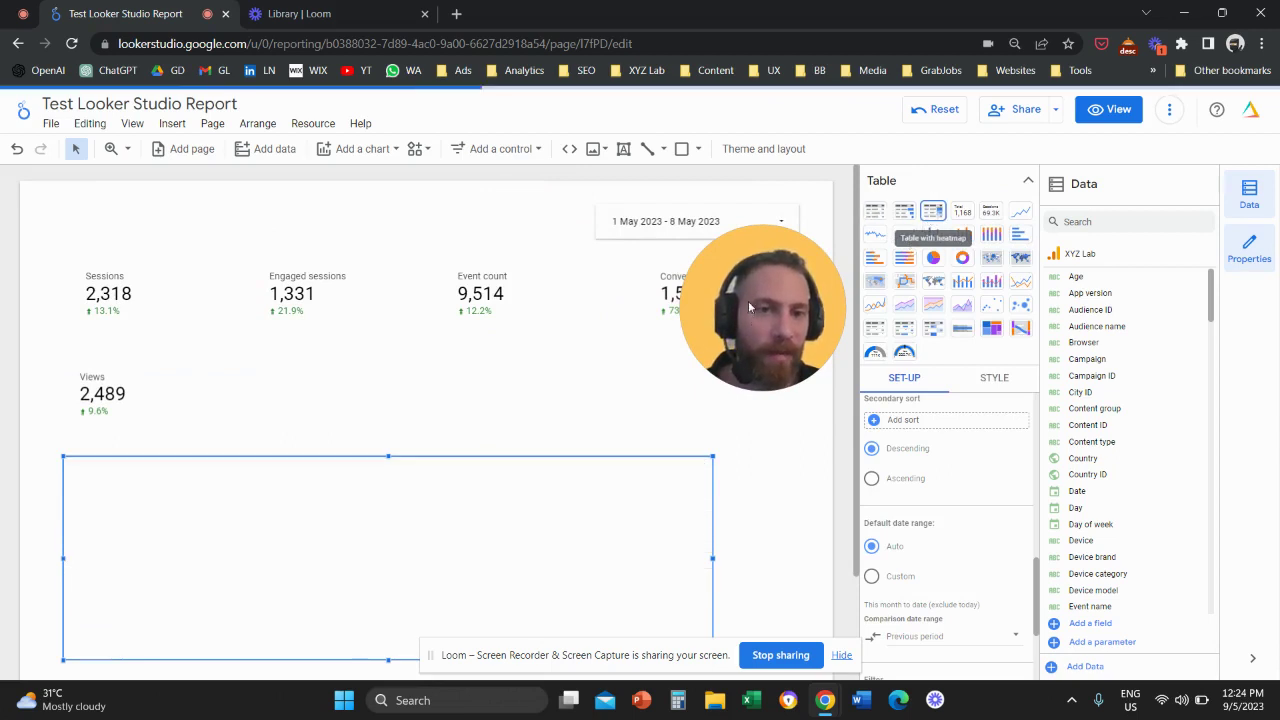
drag(748, 301, 525, 317)
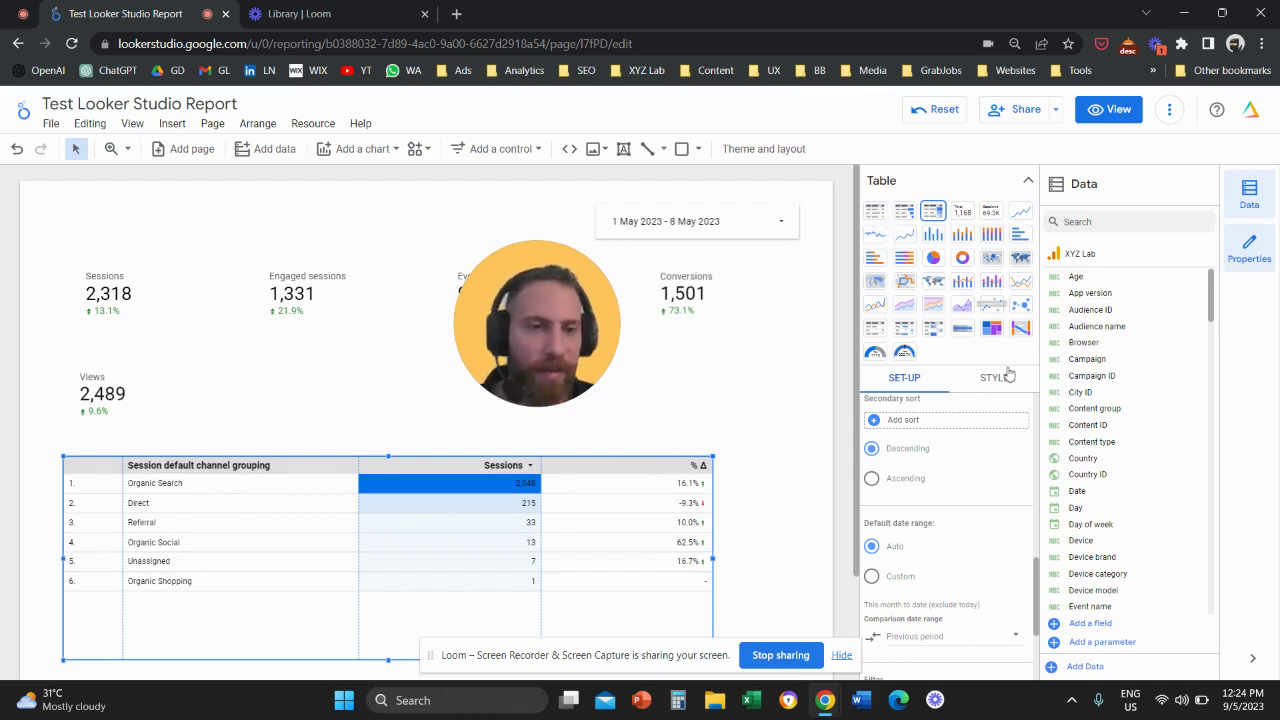
click(903, 378)
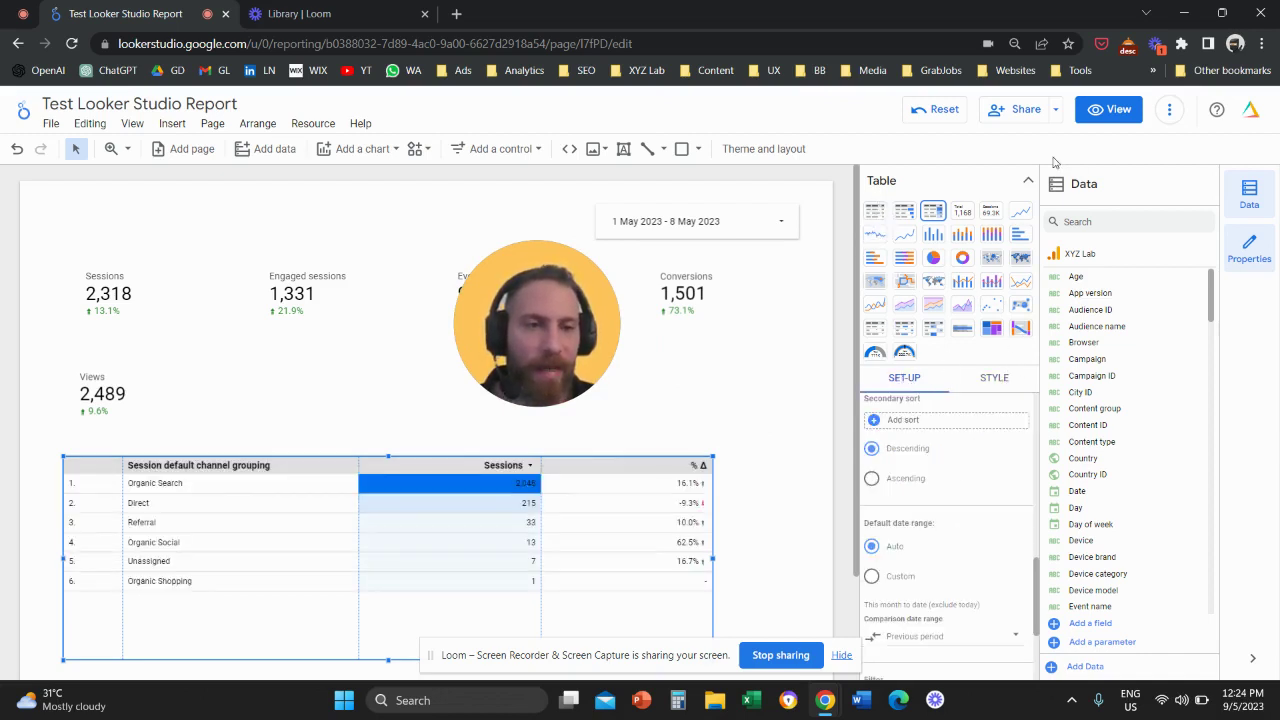
click(1027, 185)
Step: Add Engaged sessions as a second metric, then widen the table and its column
scroll(945, 400, up, 5)
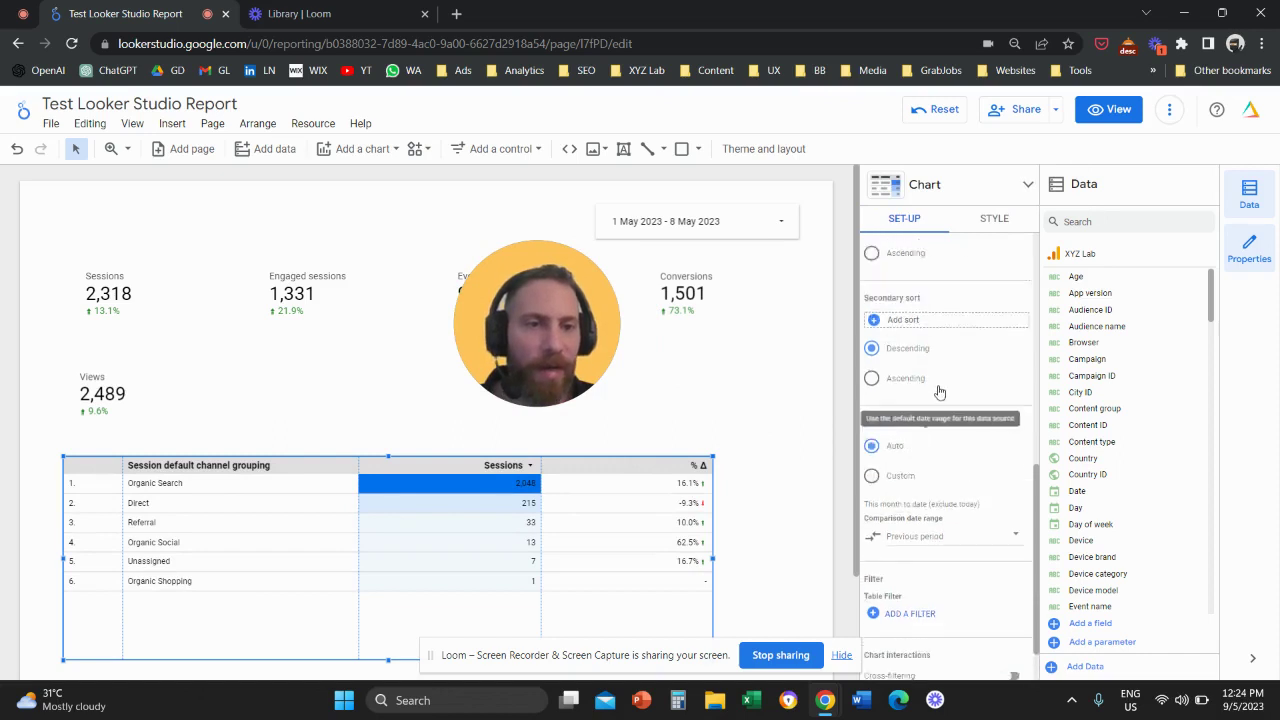
scroll(945, 405, down, 3)
scroll(943, 408, up, 3)
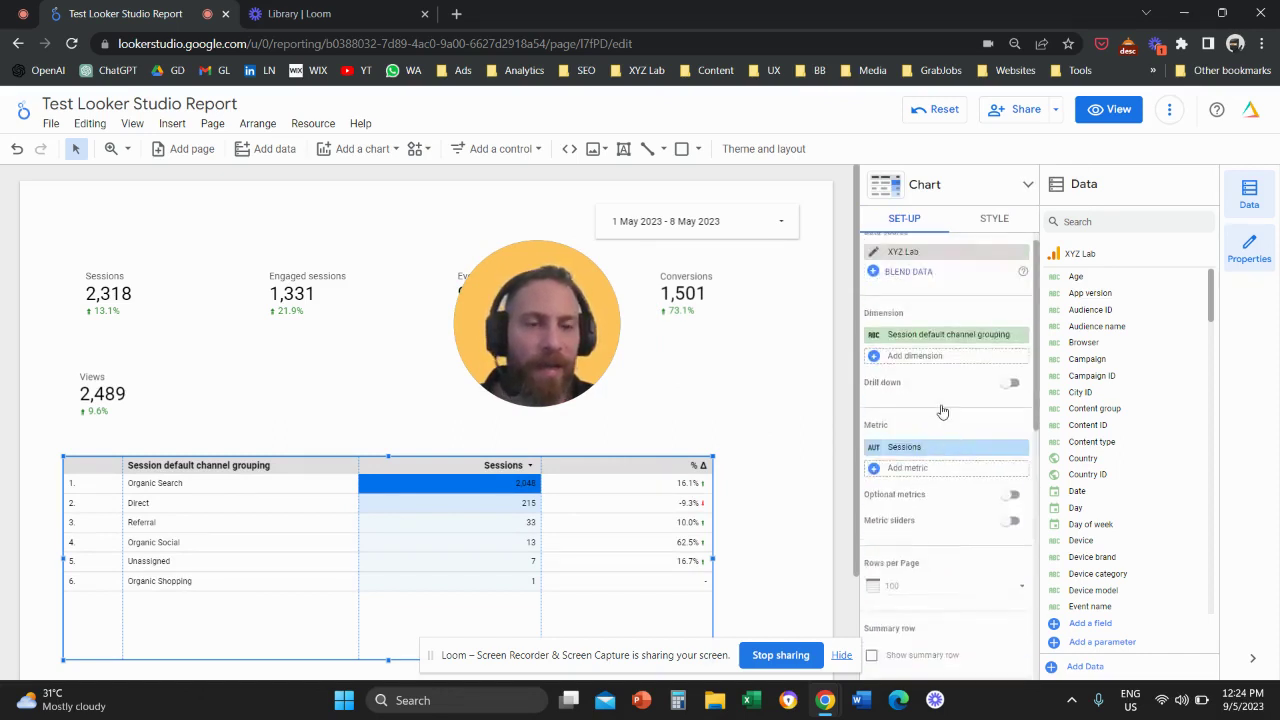
click(912, 469)
text(en)
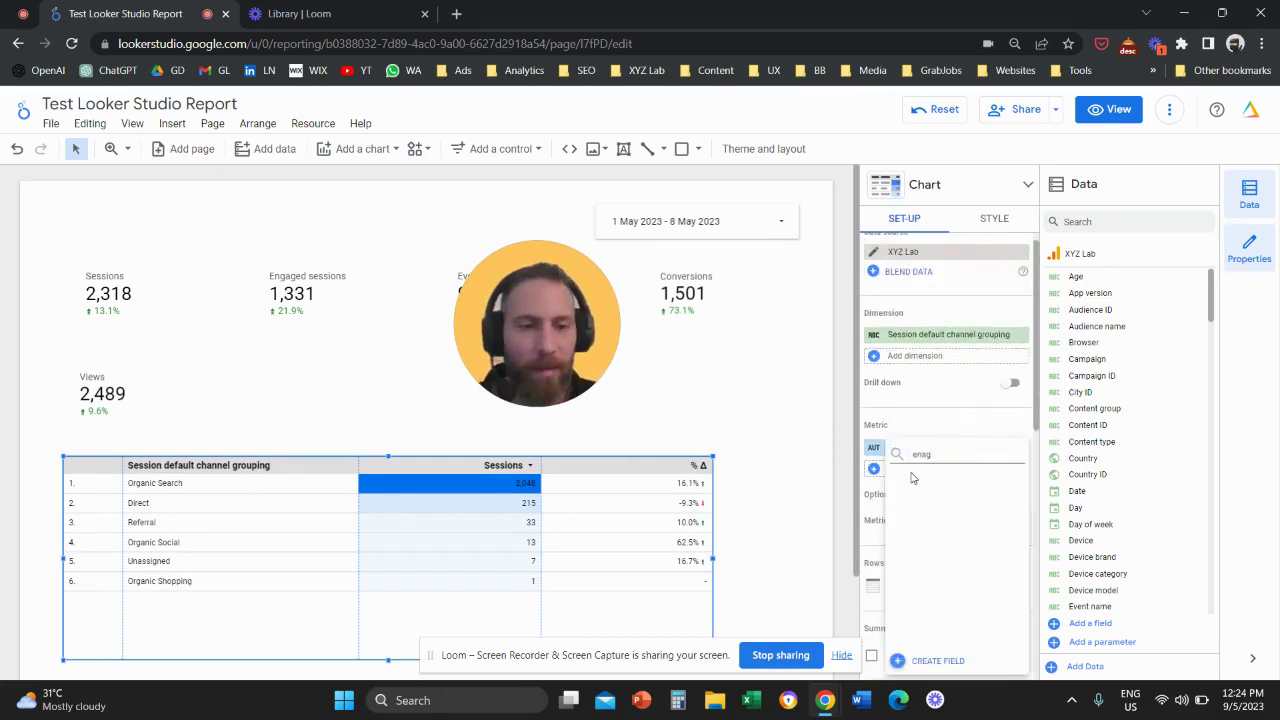
text(gage)
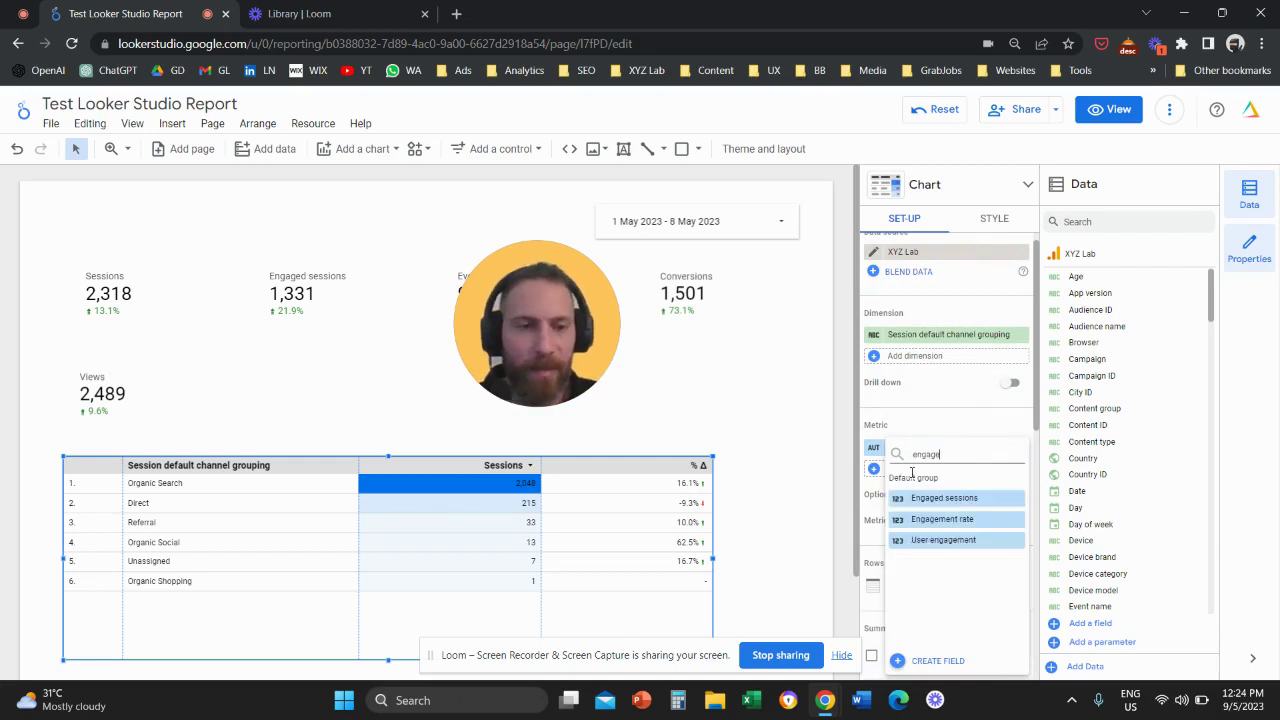
click(912, 498)
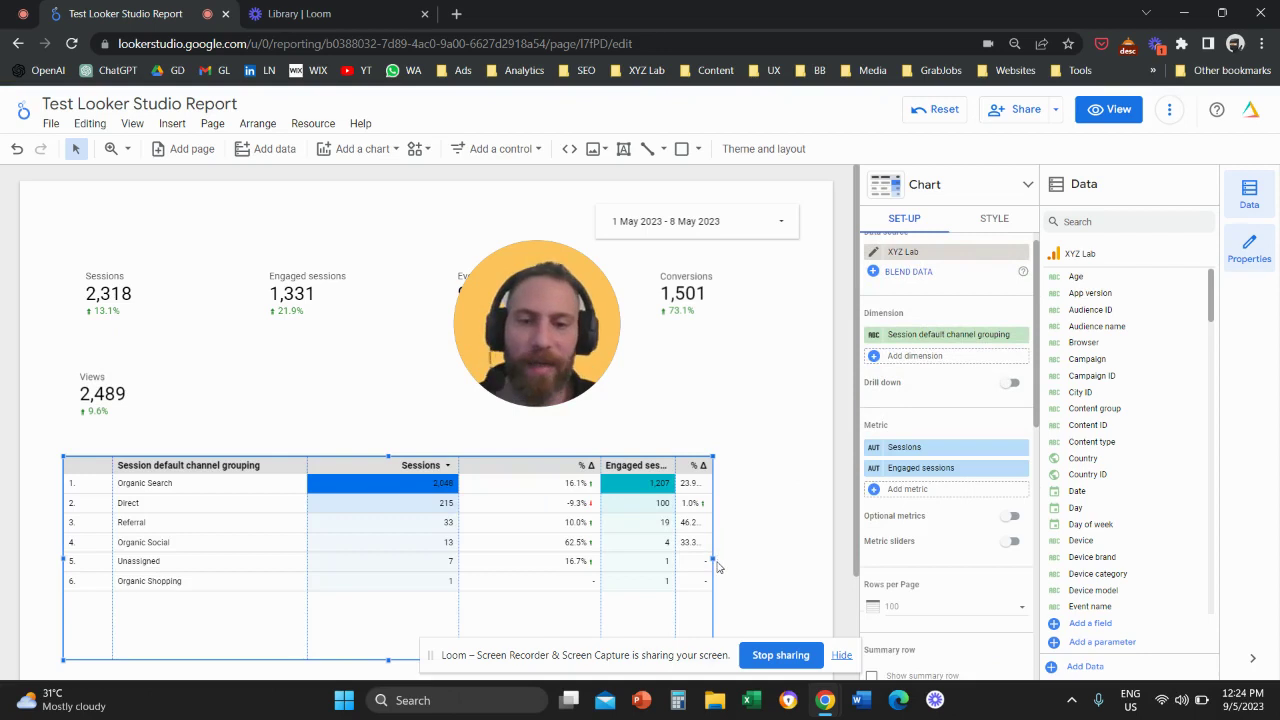
drag(714, 560, 771, 559)
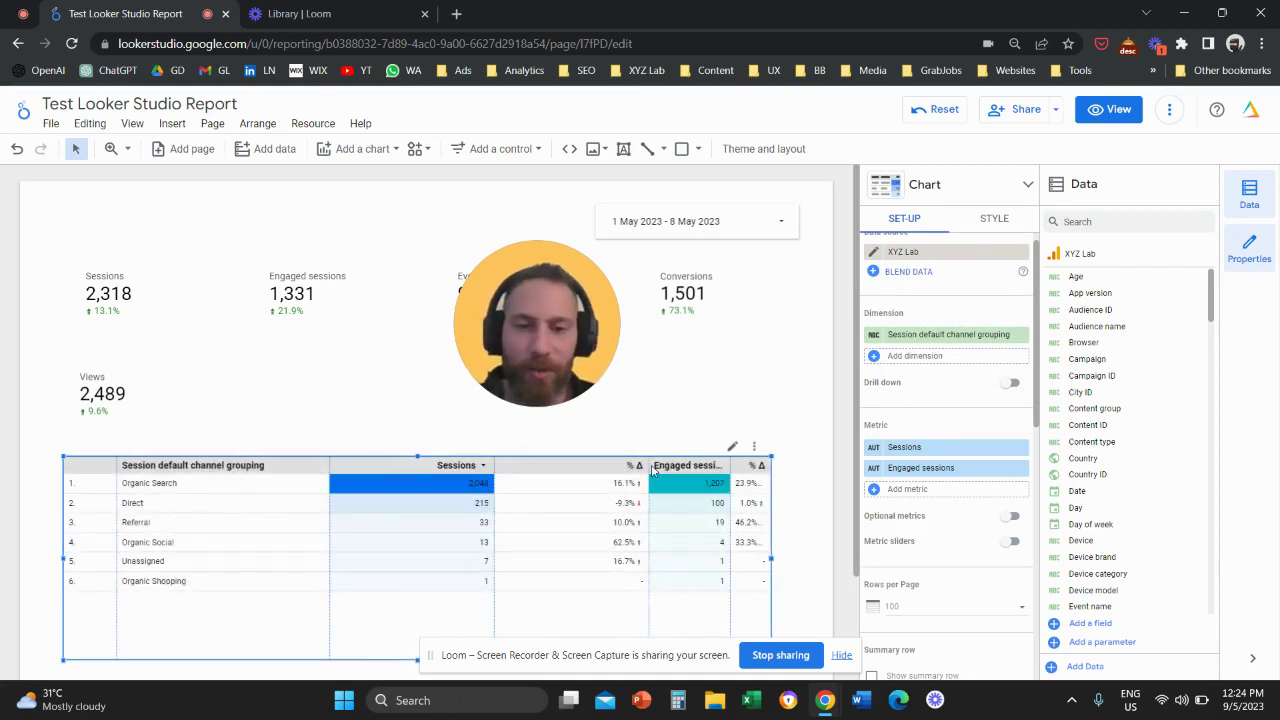
drag(650, 463, 582, 464)
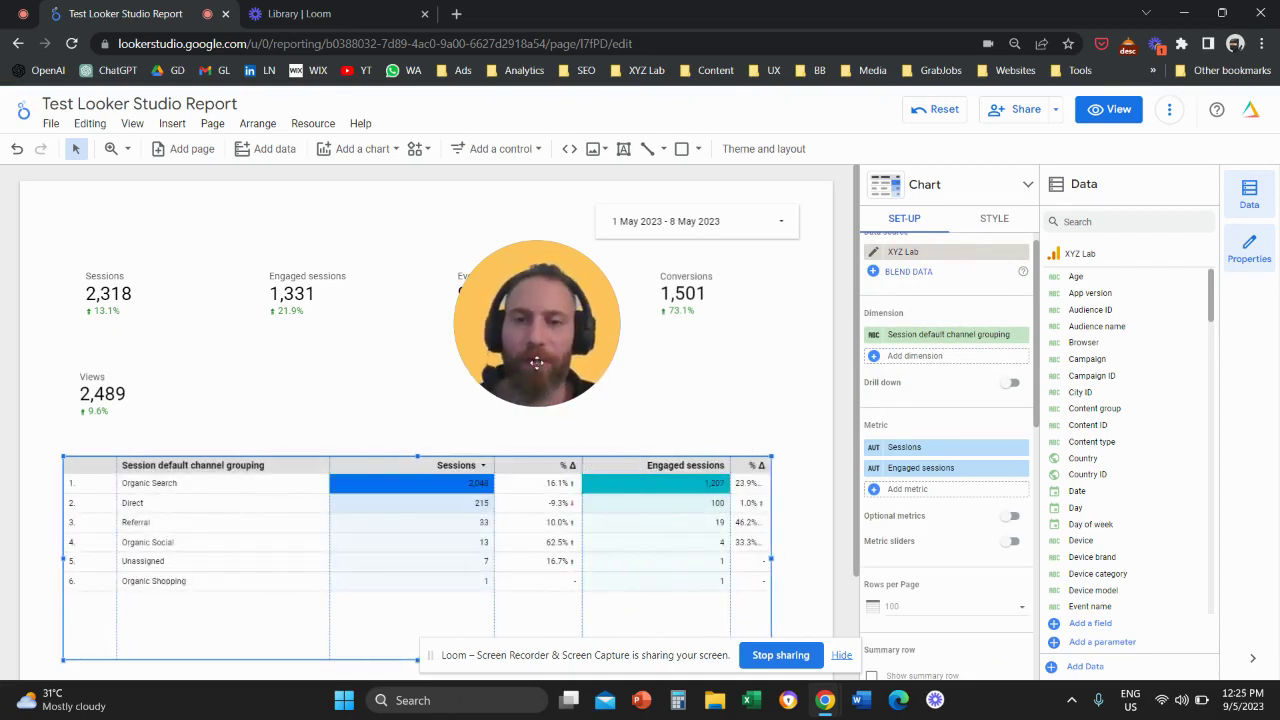
drag(531, 385, 641, 406)
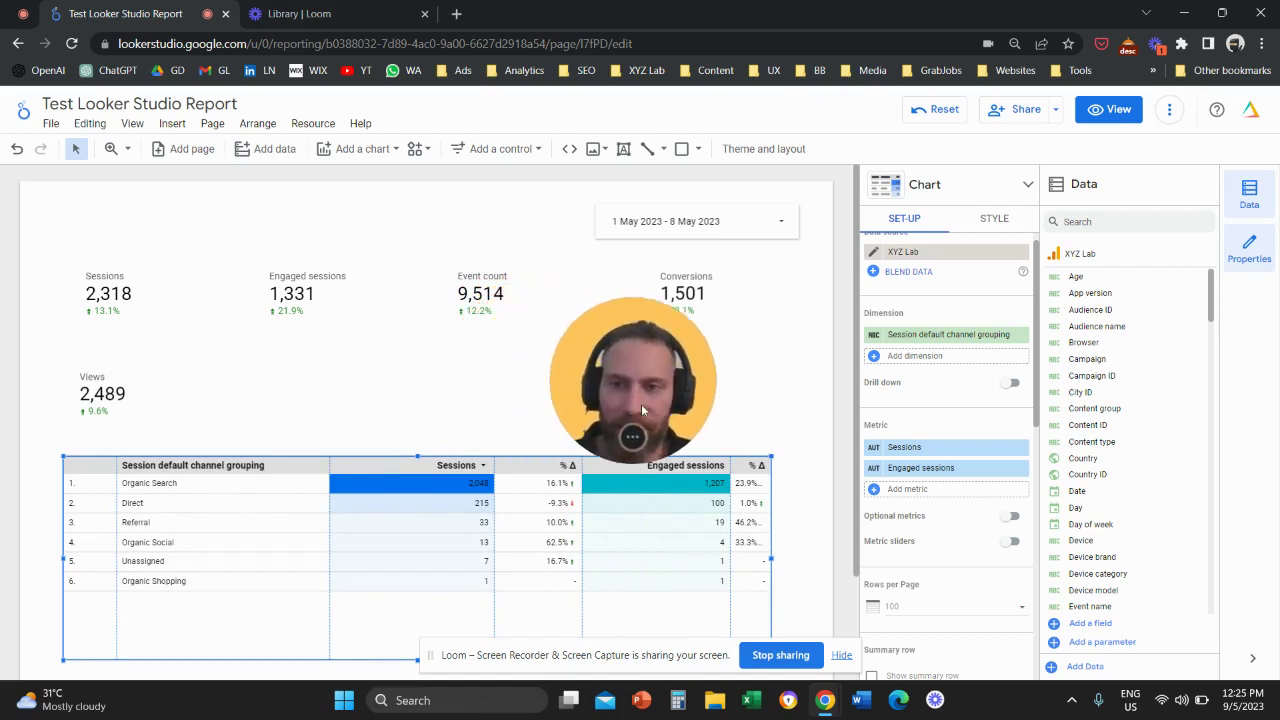